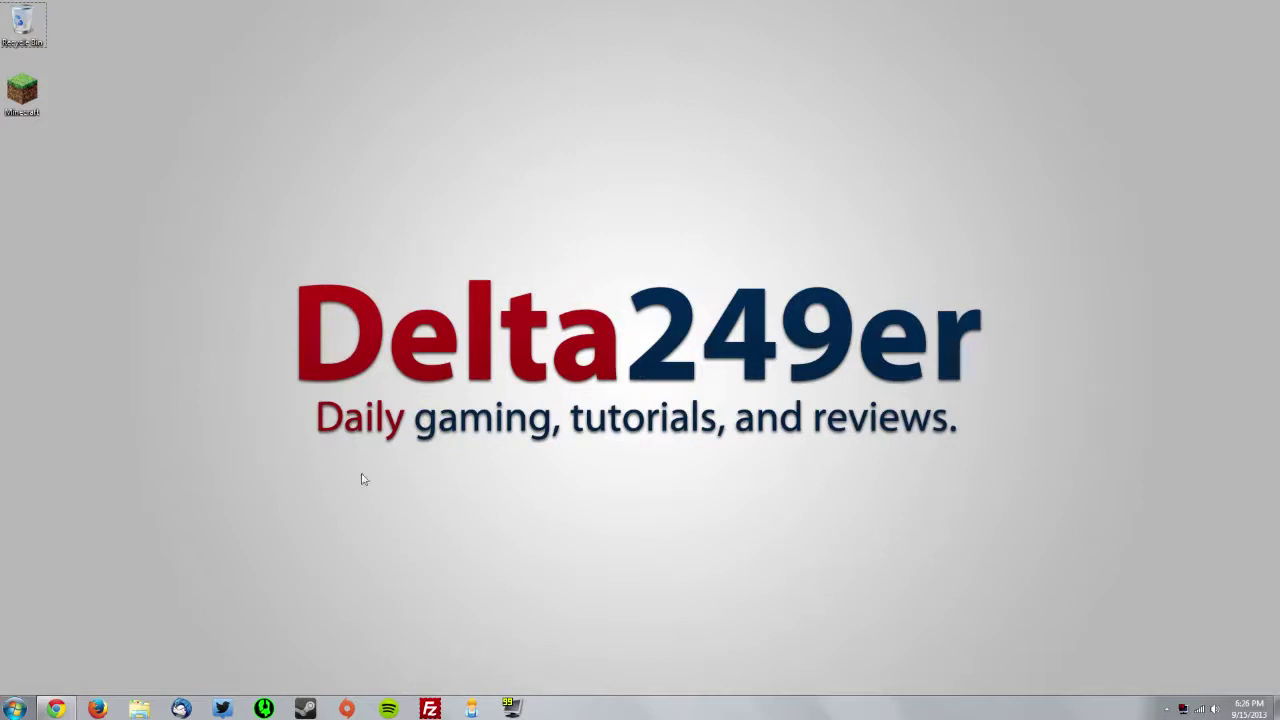
- In Chrome, download the Recommended-1.6.2 Minecraft Forge installer, version 9.10.0.804, skip the ad and save it to the Desktop
left_click(56, 706)
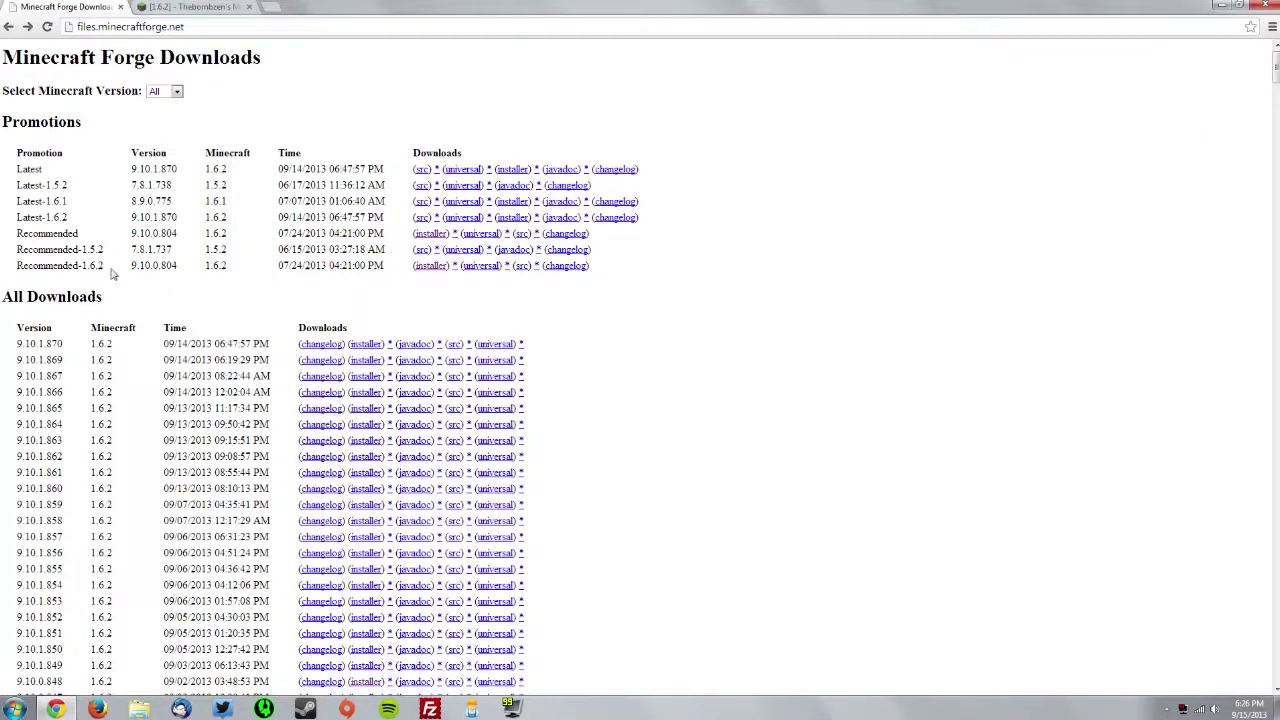
left_click(428, 265)
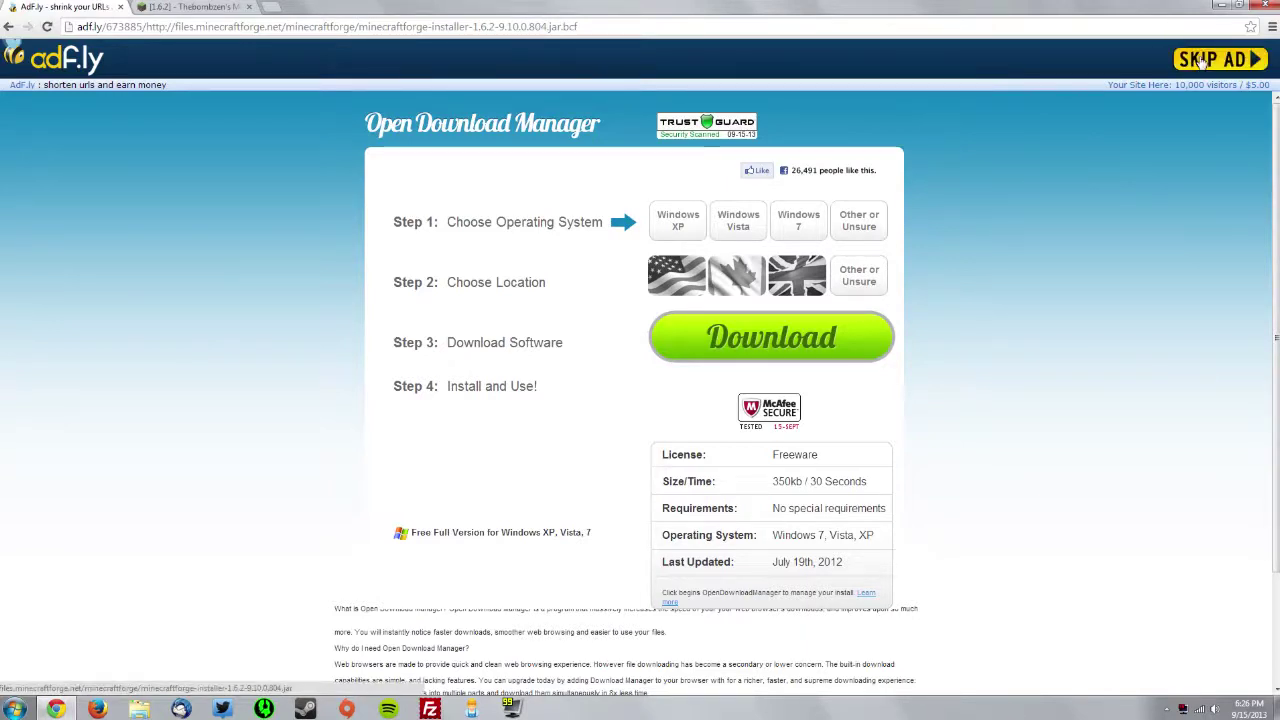
left_click(1205, 60)
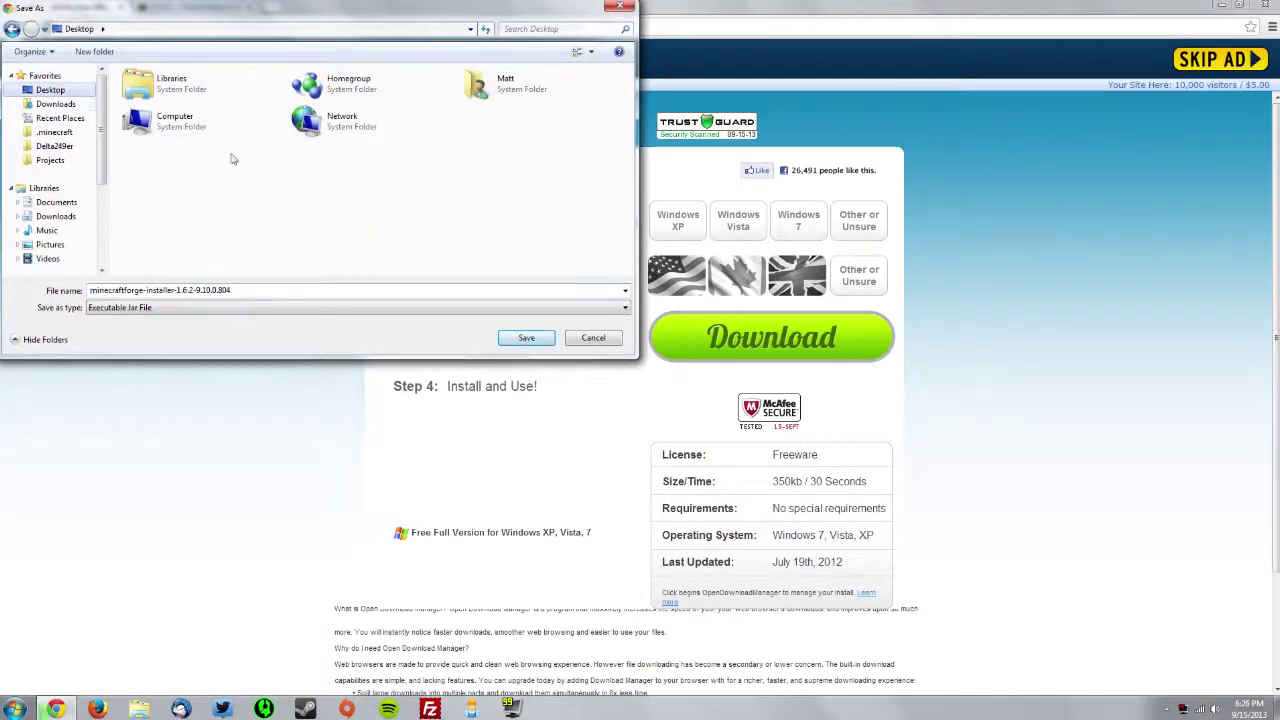
left_click(527, 339)
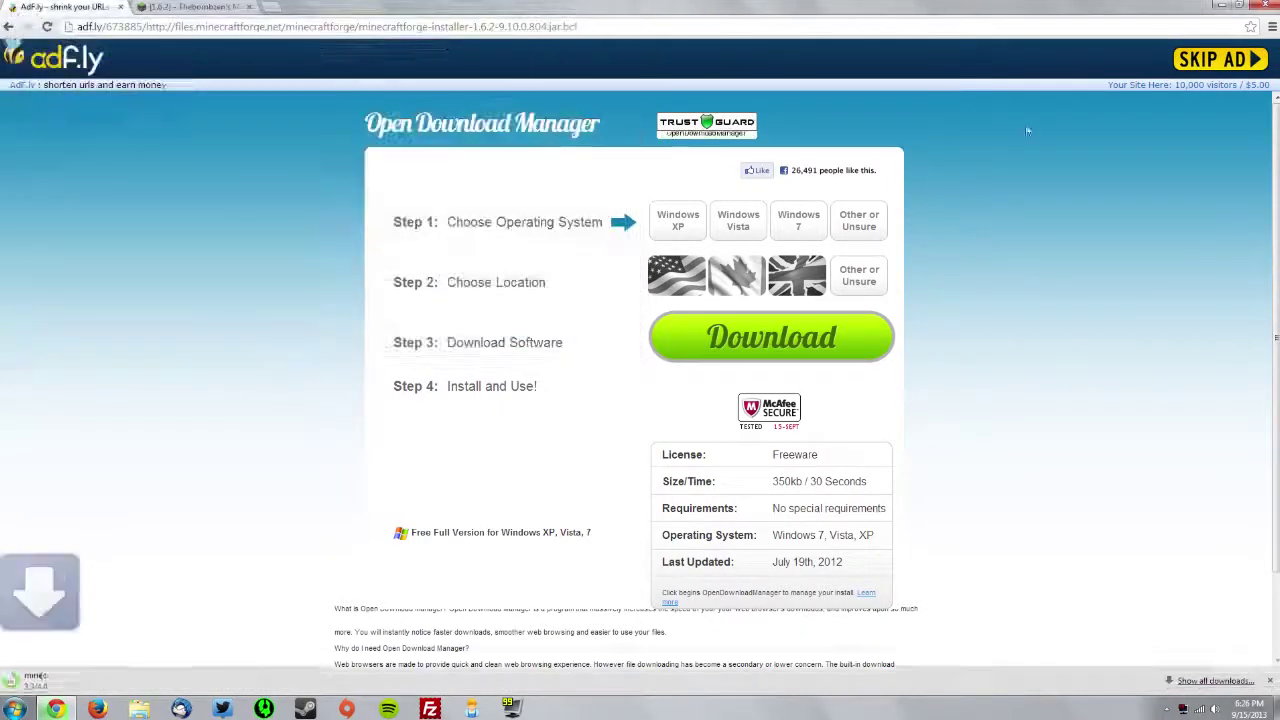
- Go to the AutoSwitch download section of the Thebombzen's Mods topic and open the required ThebombzenAPI link in a new tab
left_click(203, 8)
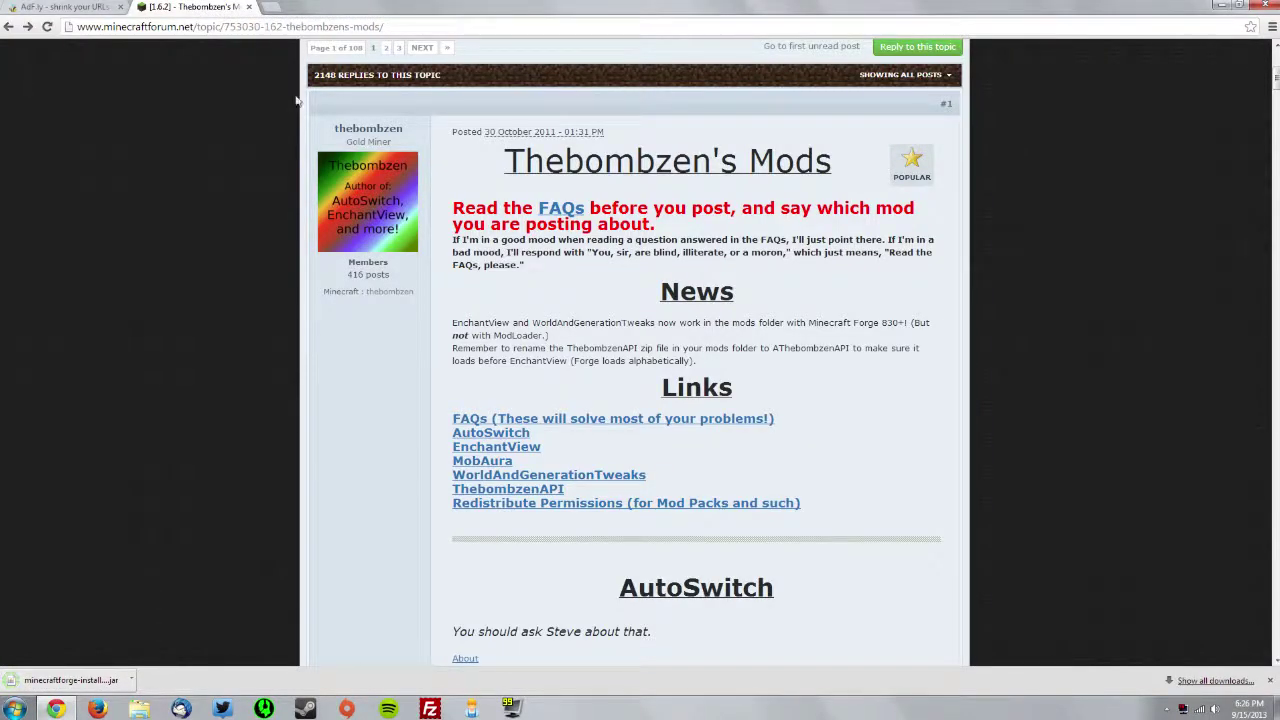
scroll(635, 350, "down", 2)
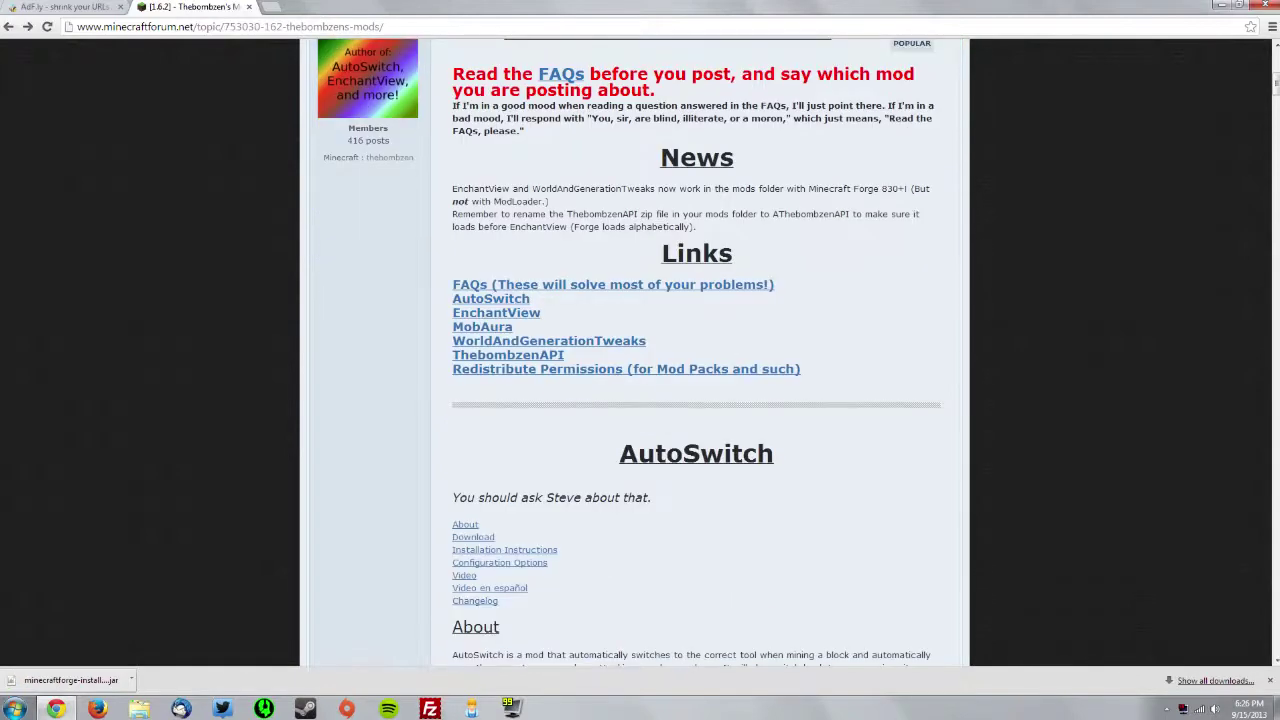
scroll(697, 353, "down", 3)
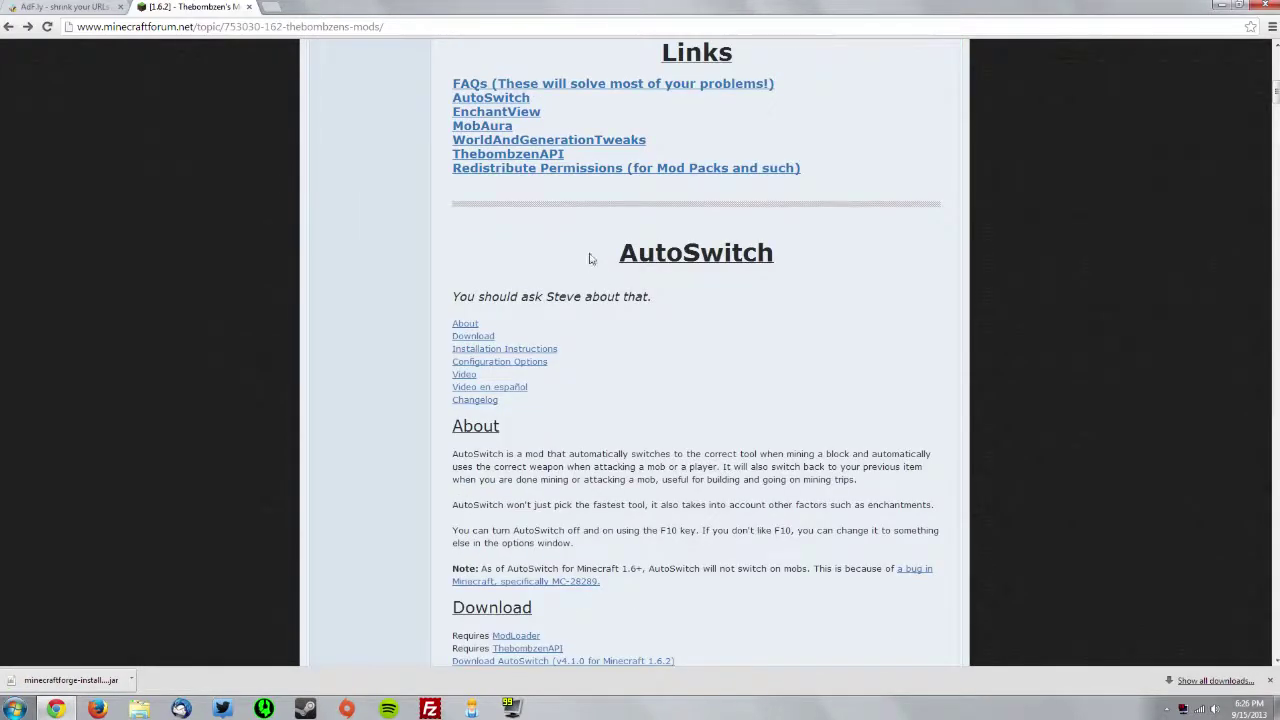
left_click(466, 336)
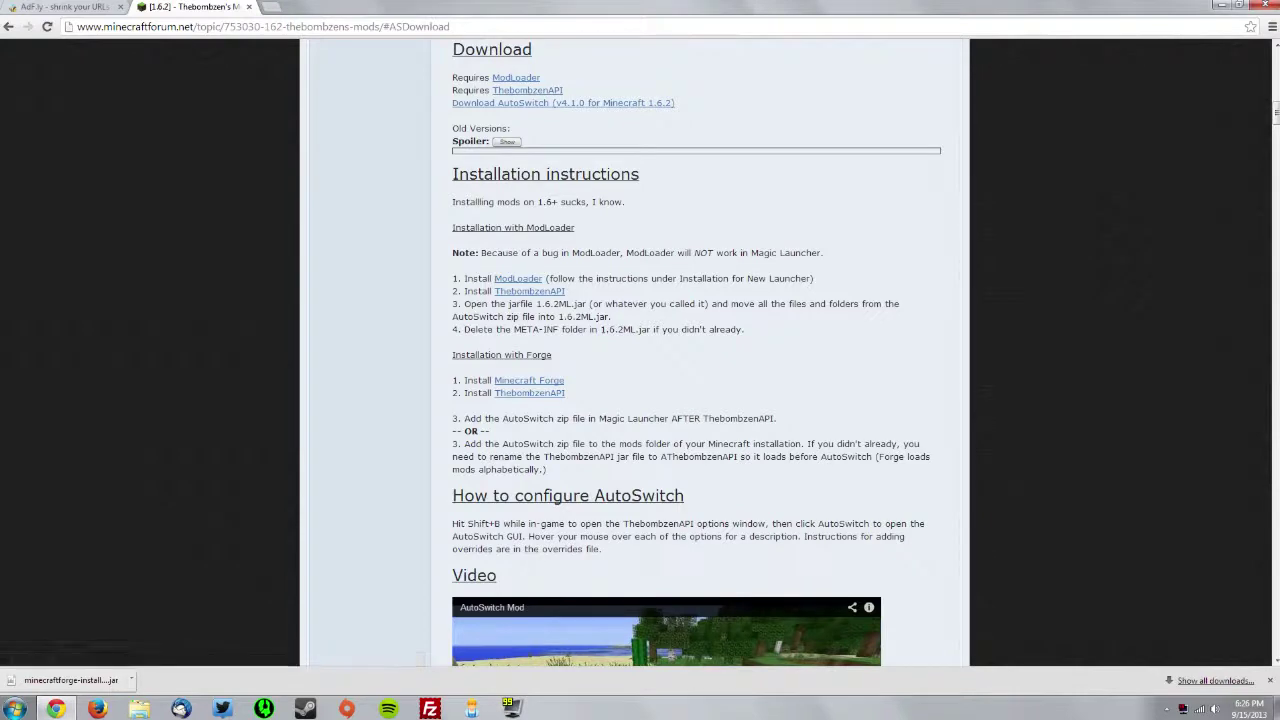
right_click(557, 95)
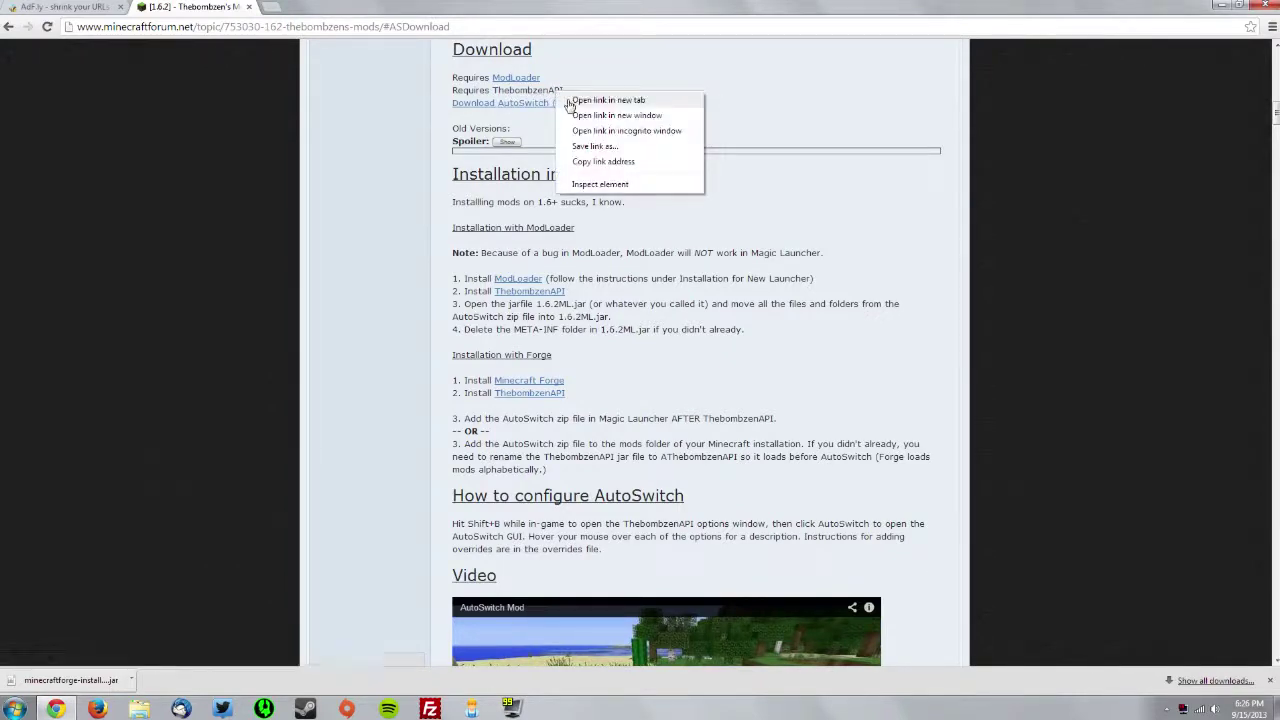
left_click(568, 100)
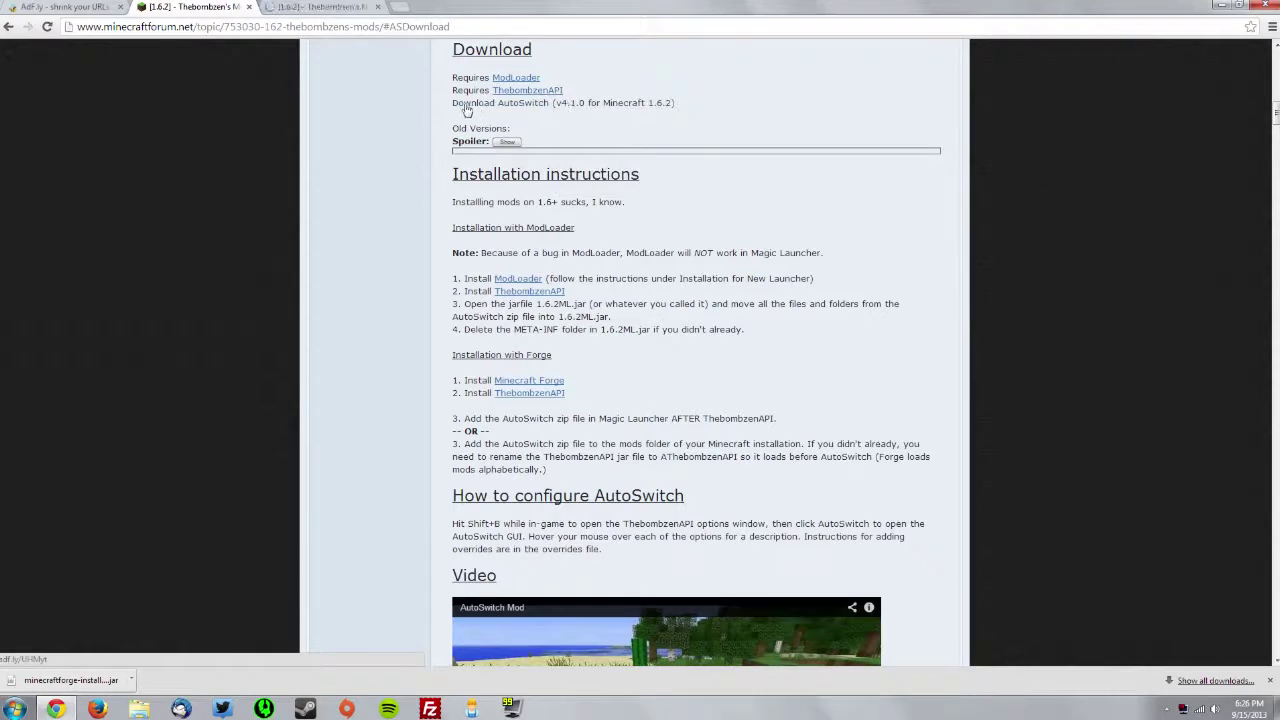
- Download AutoSwitch v4.1.0 for Minecraft 1.6.2, skipping the ad, and save the zip to the Desktop
left_click(590, 109)
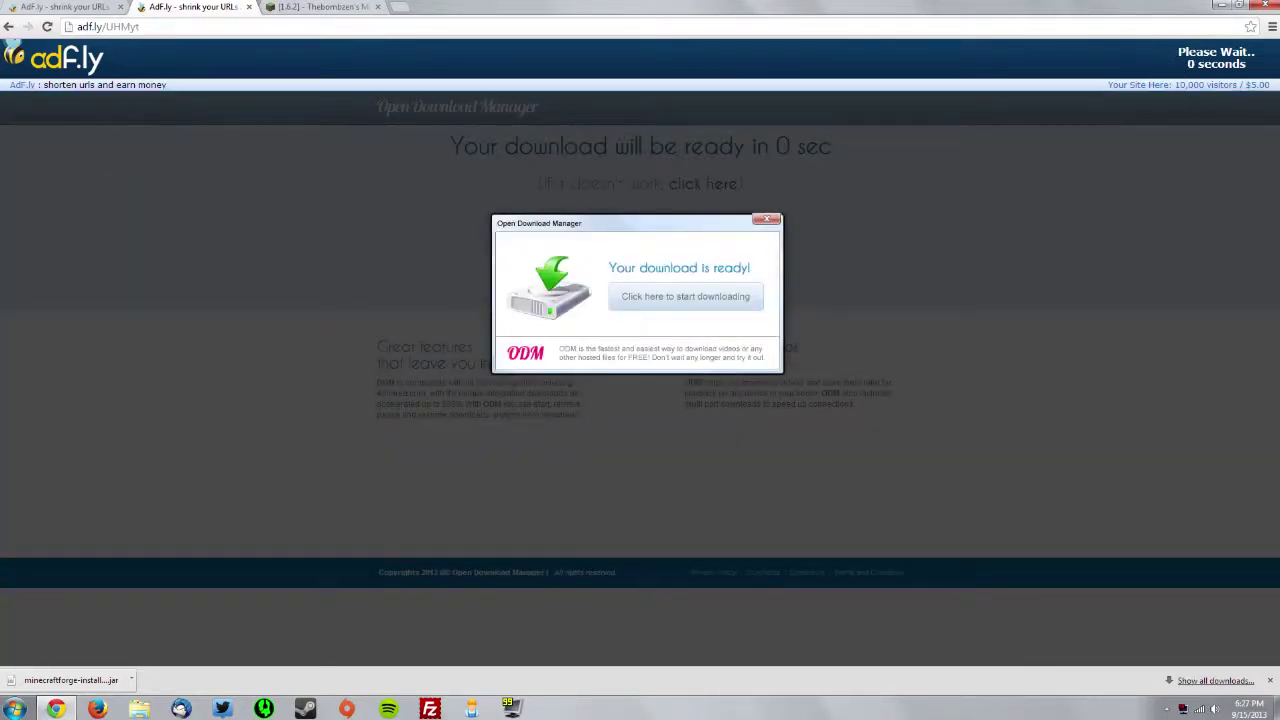
left_click(1218, 62)
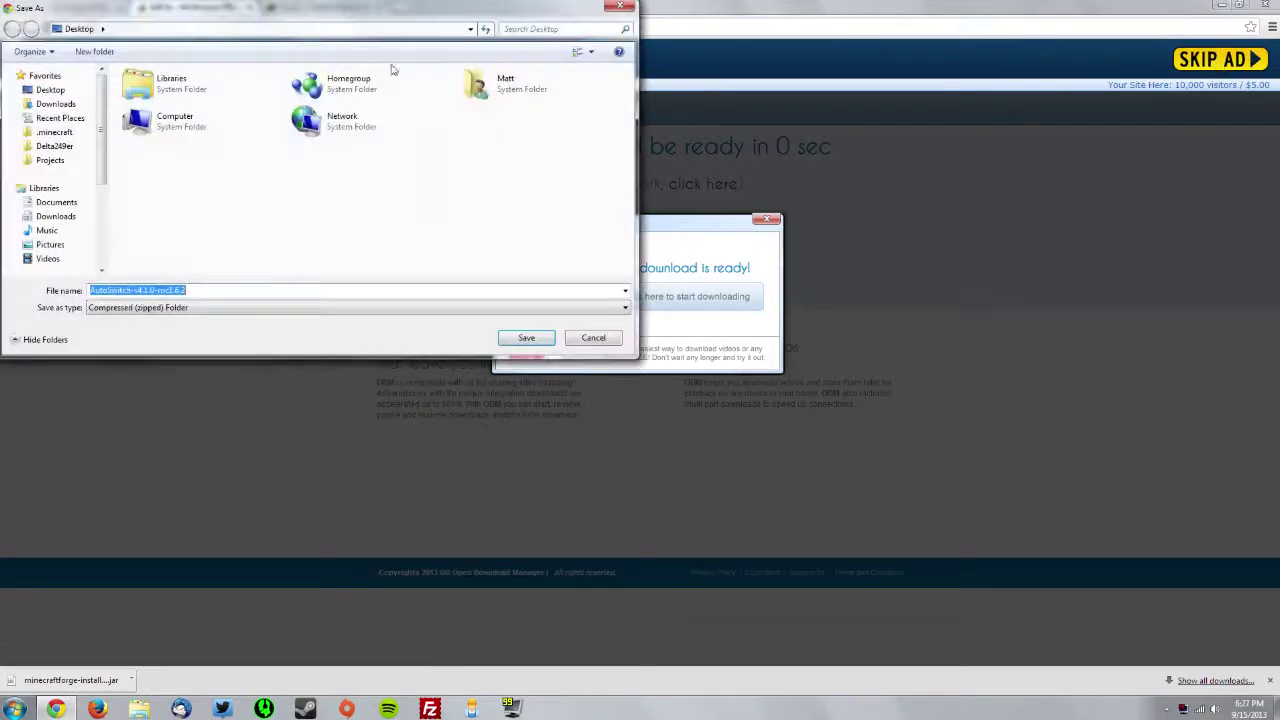
left_click(520, 338)
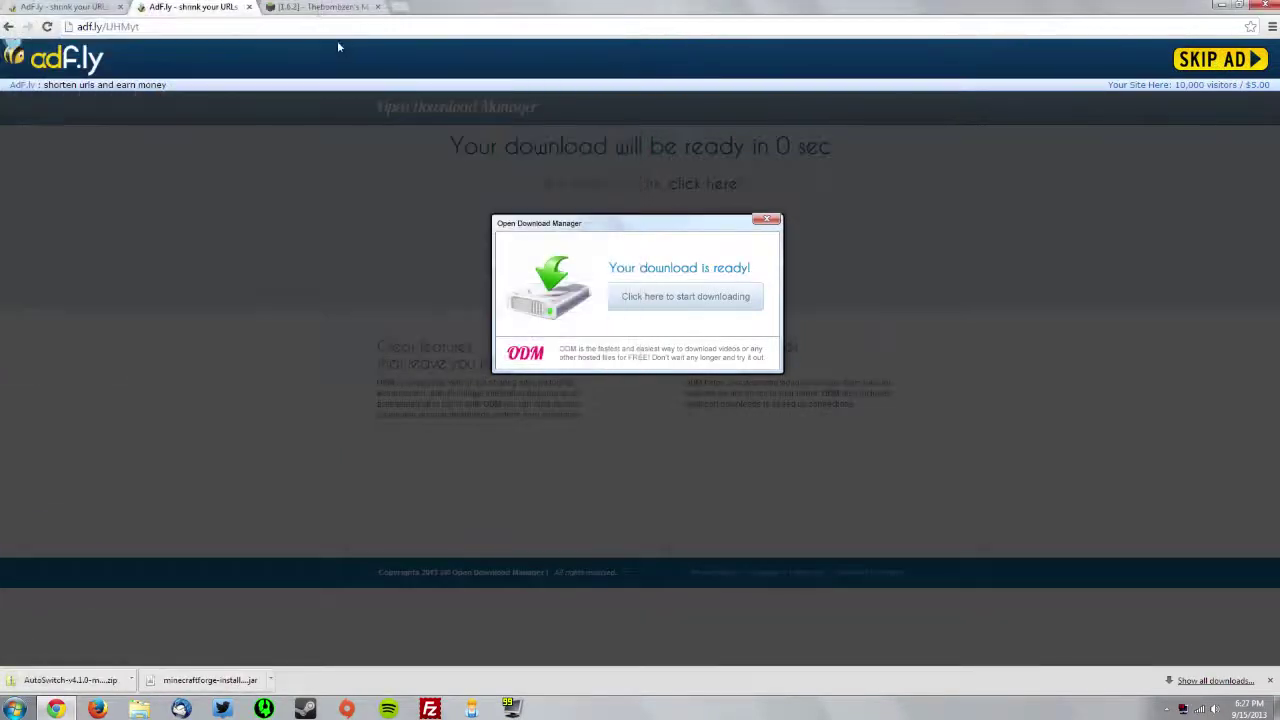
- Download ThebombzenAPI v2.1.0 for Minecraft 1.6.2 from its own section, skipping the ad, and save the zip to the Desktop
left_click(316, 6)
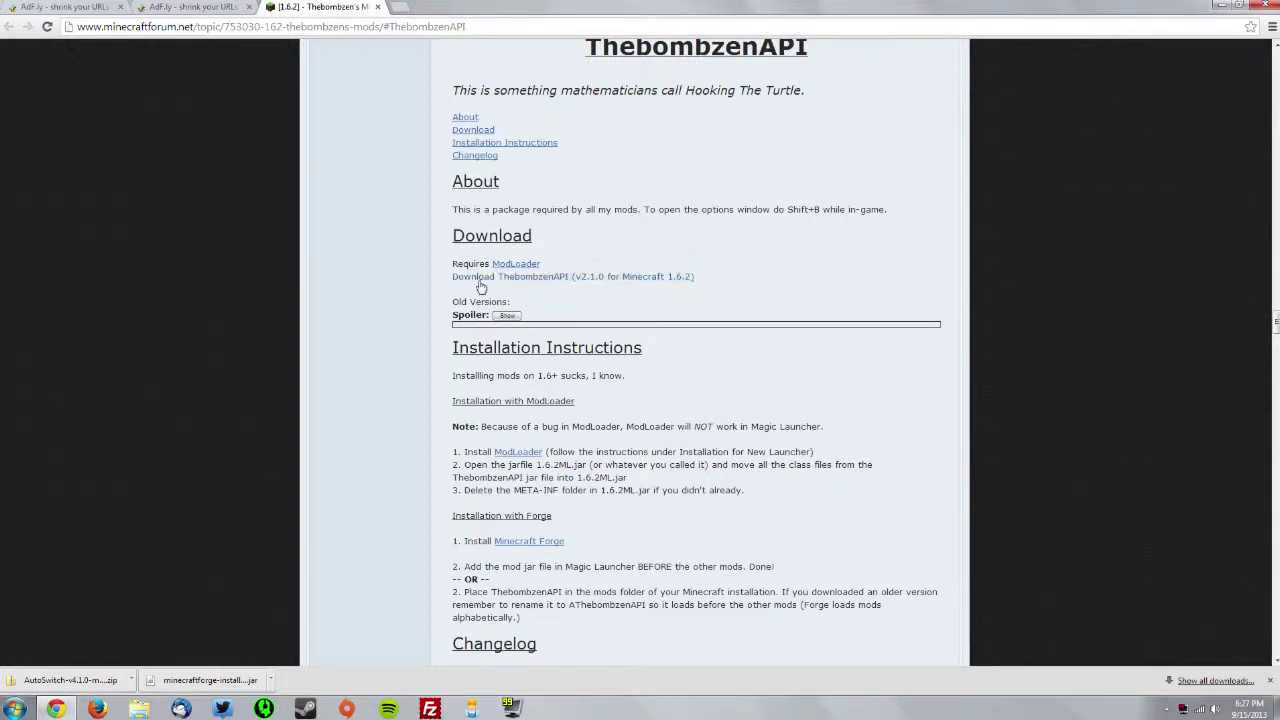
left_click(569, 280)
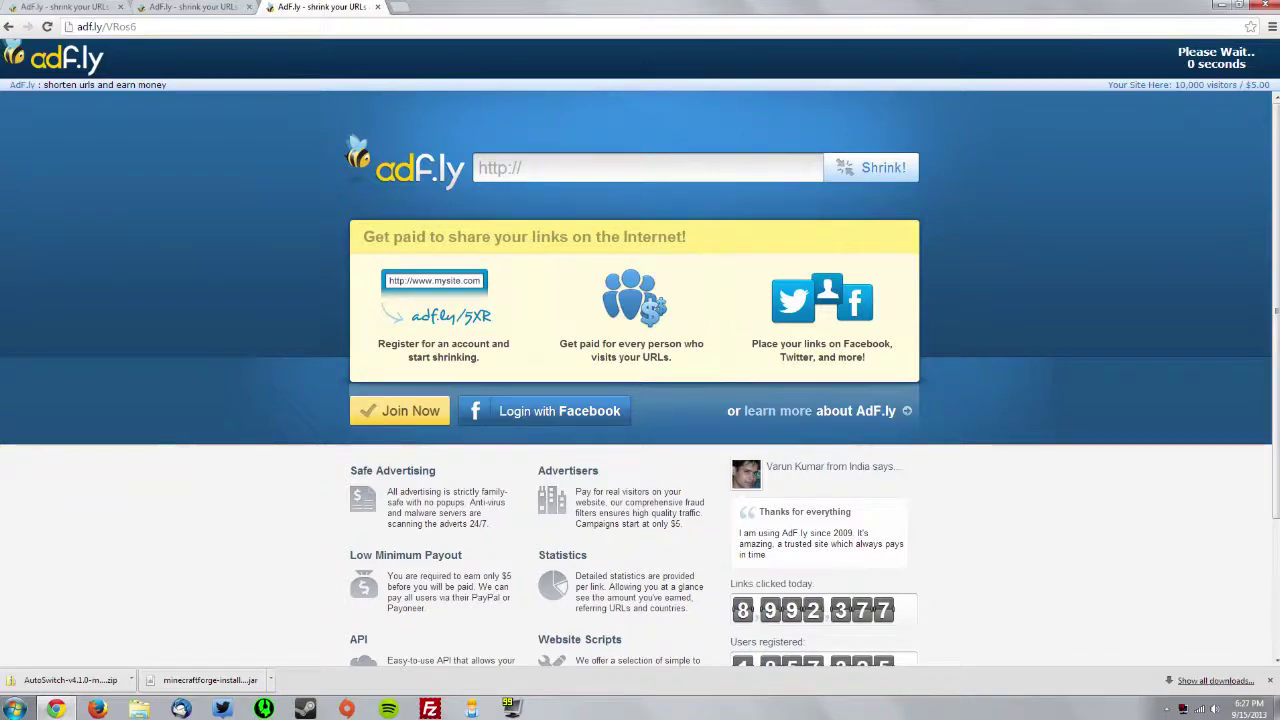
left_click(1210, 60)
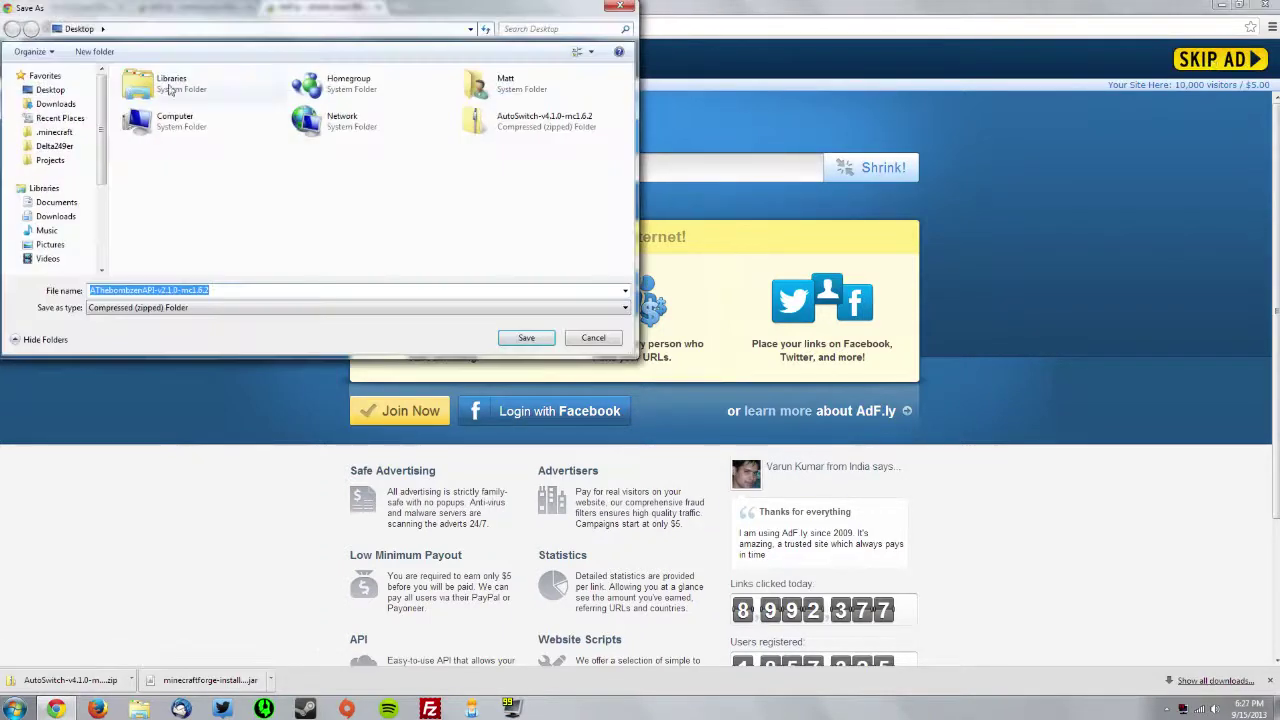
left_click(55, 89)
left_click(524, 339)
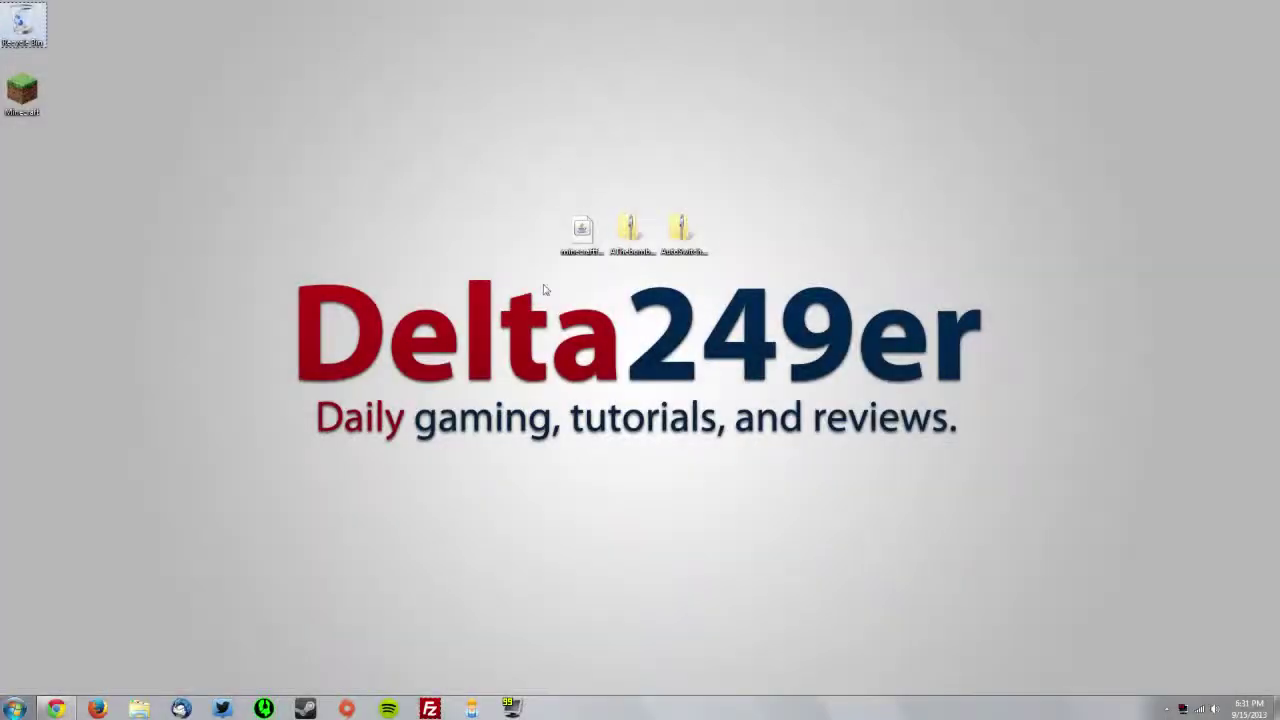
- Run the Forge installer from the desktop with Install client into the .minecraft folder, and close the completion message
double_click(582, 232)
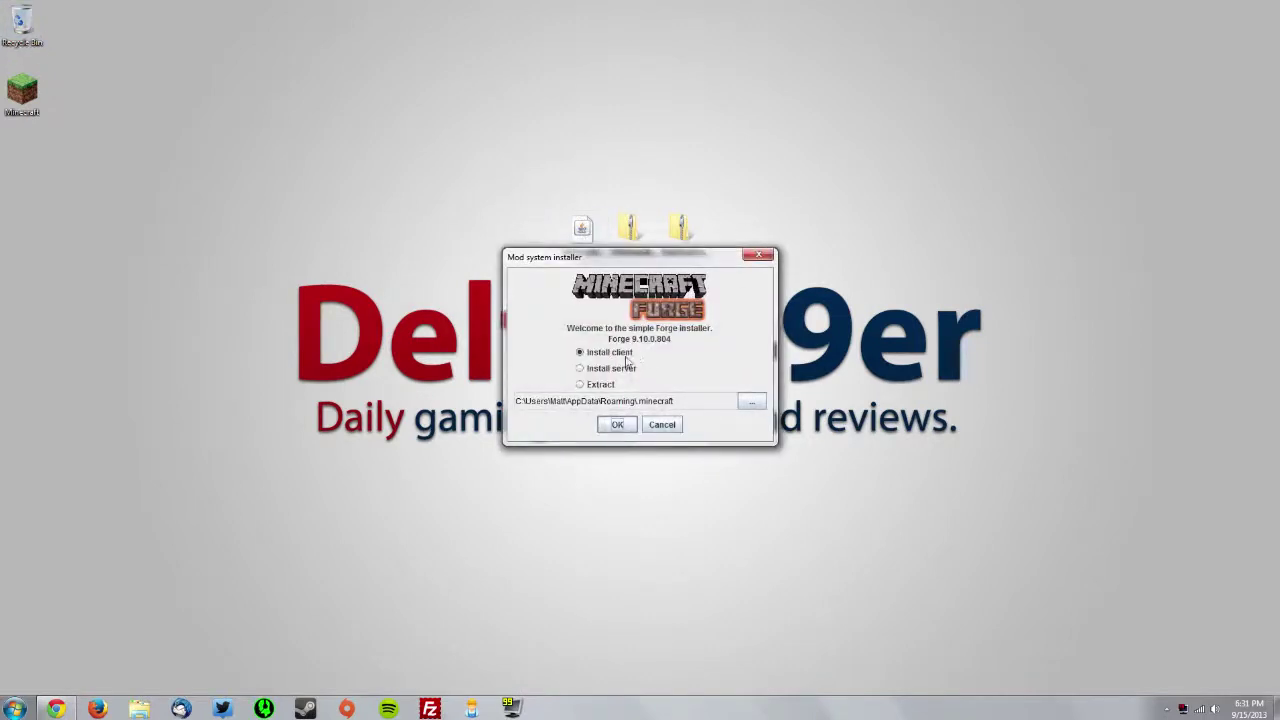
left_click(617, 425)
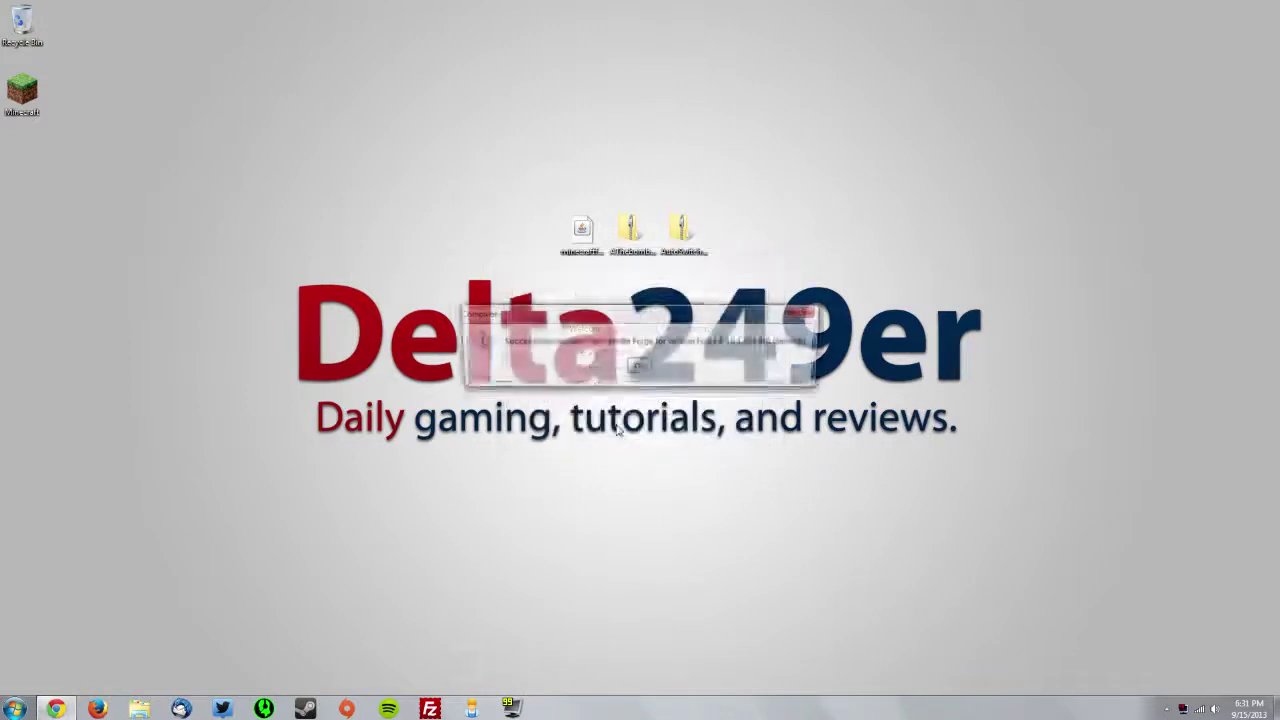
left_click(640, 368)
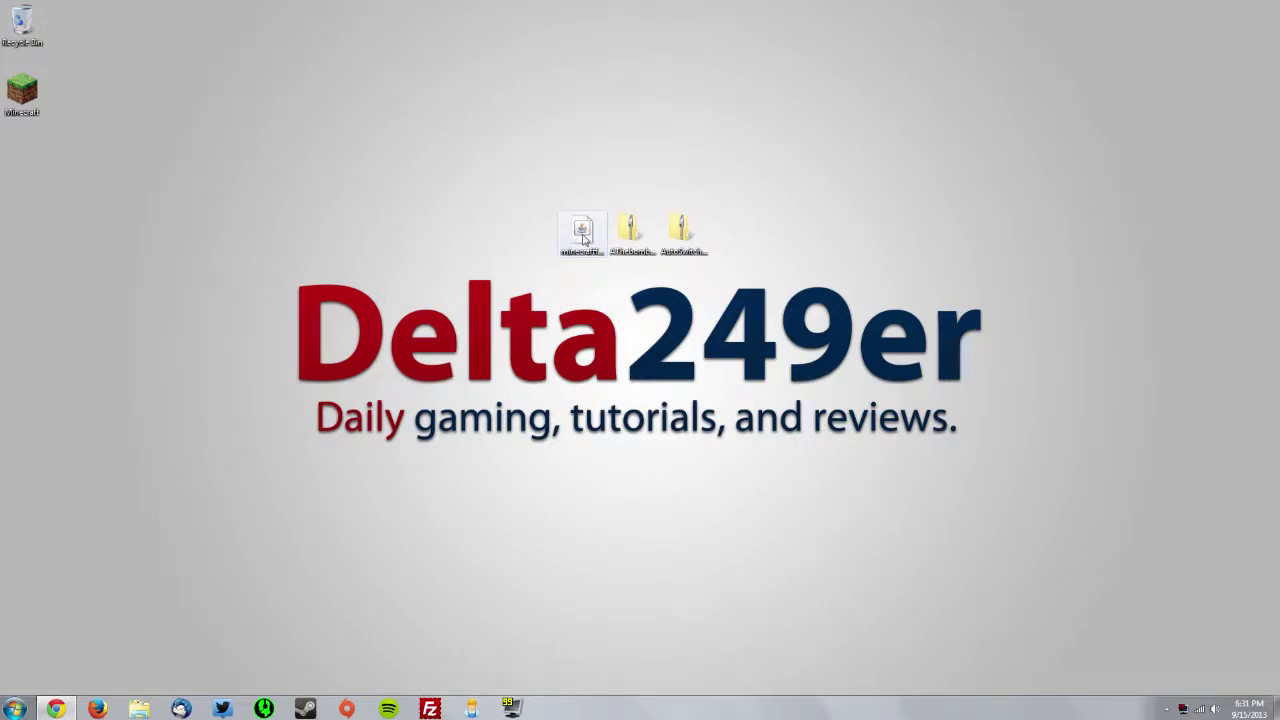
- Check which programs are offered for opening the Forge installer .jar file, and close the dialog without choosing one
left_click(585, 238)
right_click(585, 238)
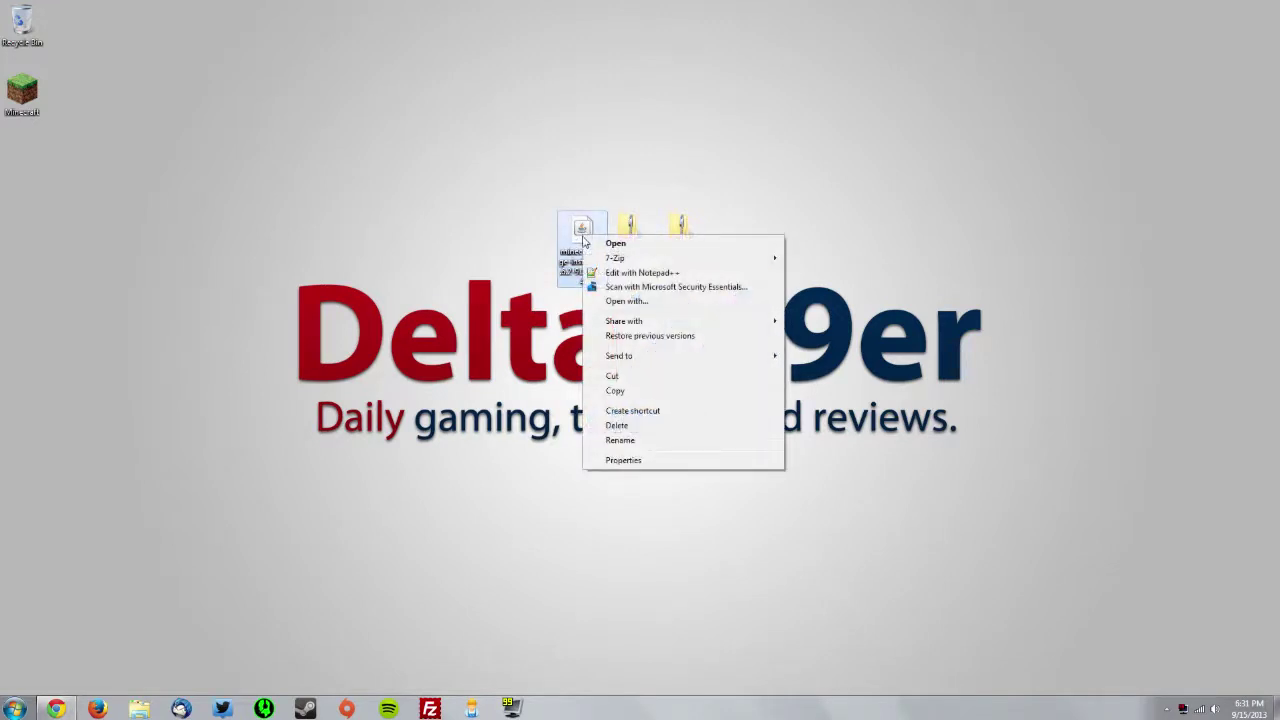
left_click(618, 301)
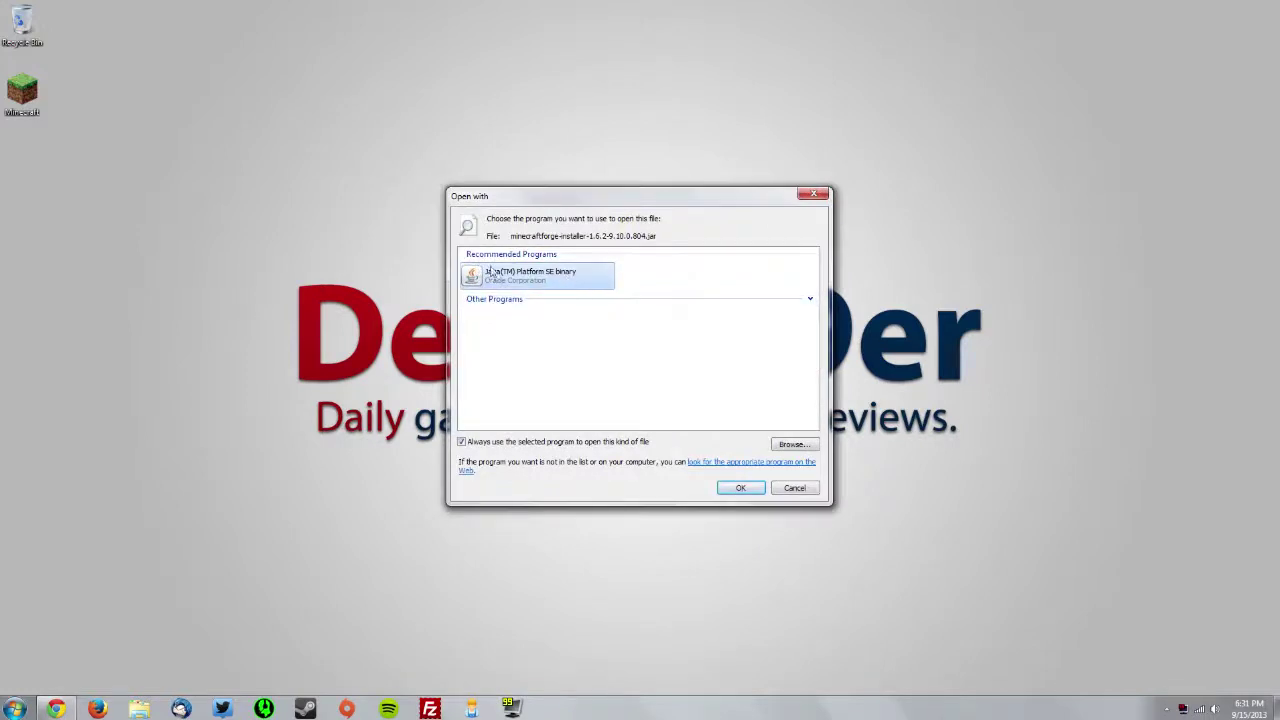
left_click(813, 193)
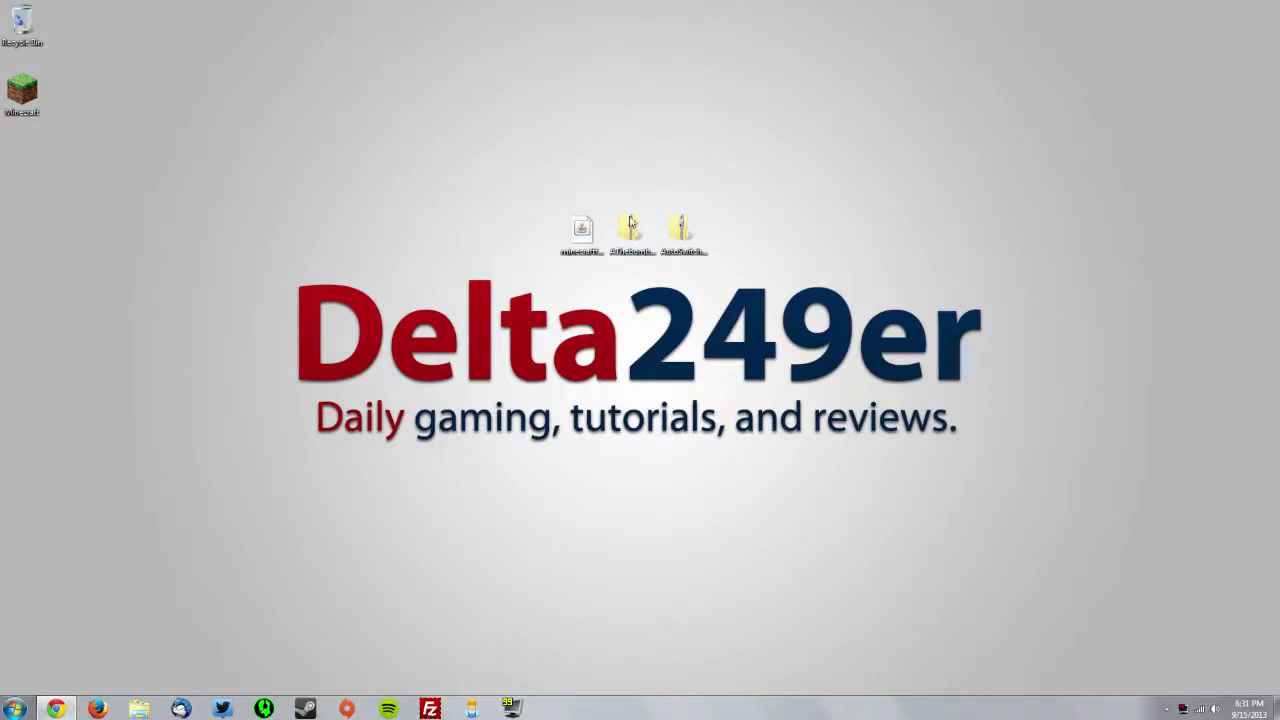
- Launch Minecraft with the Forge profile, using the existing user account, and quit the game from its title screen
double_click(22, 90)
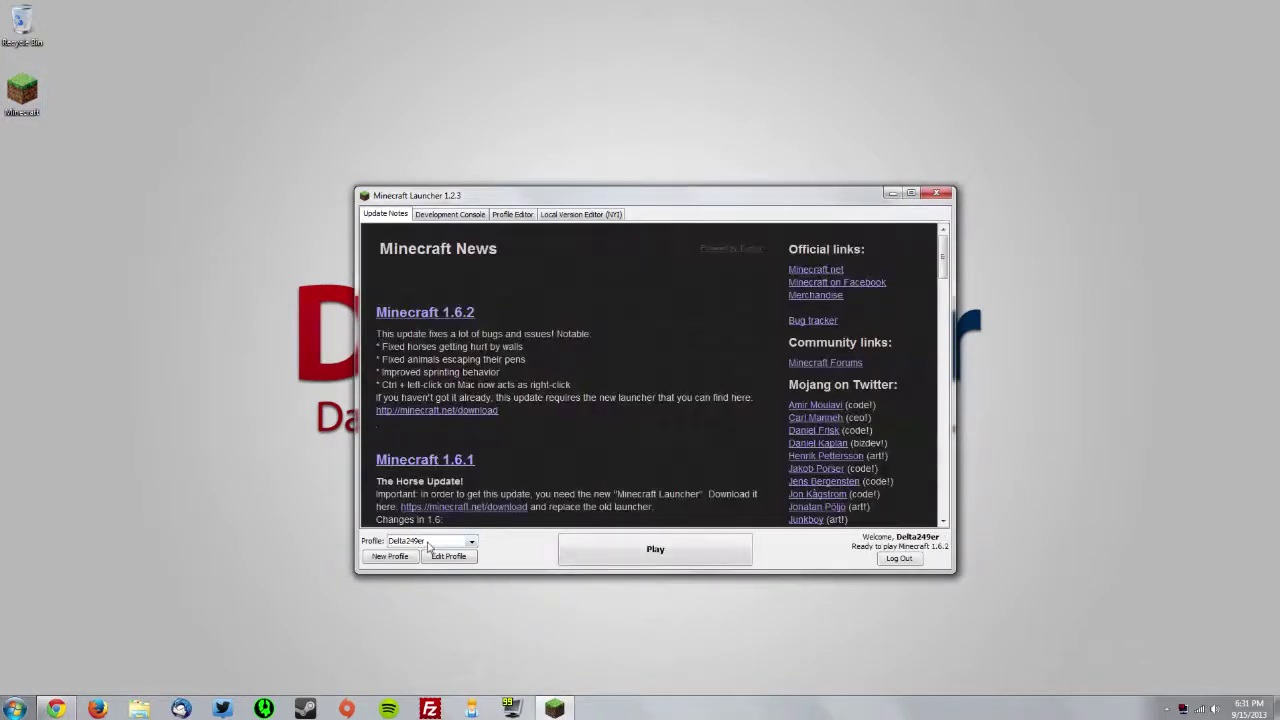
left_click(437, 541)
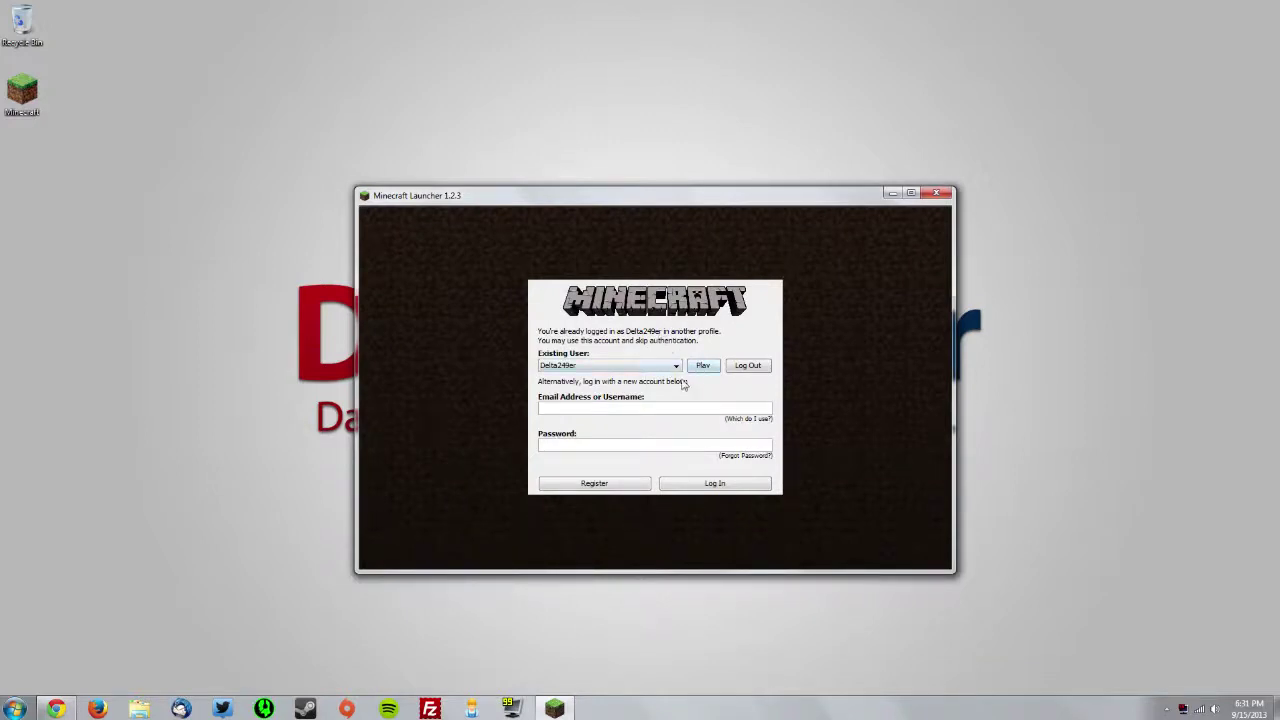
left_click(702, 366)
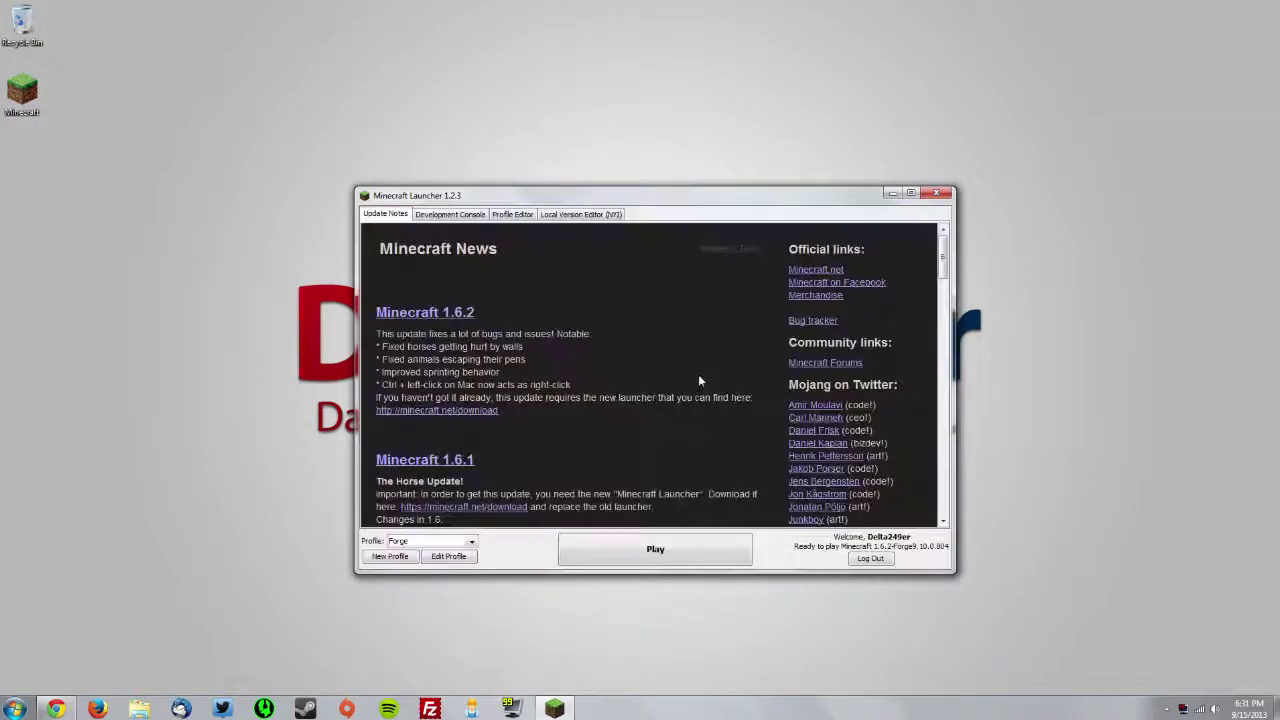
left_click(660, 548)
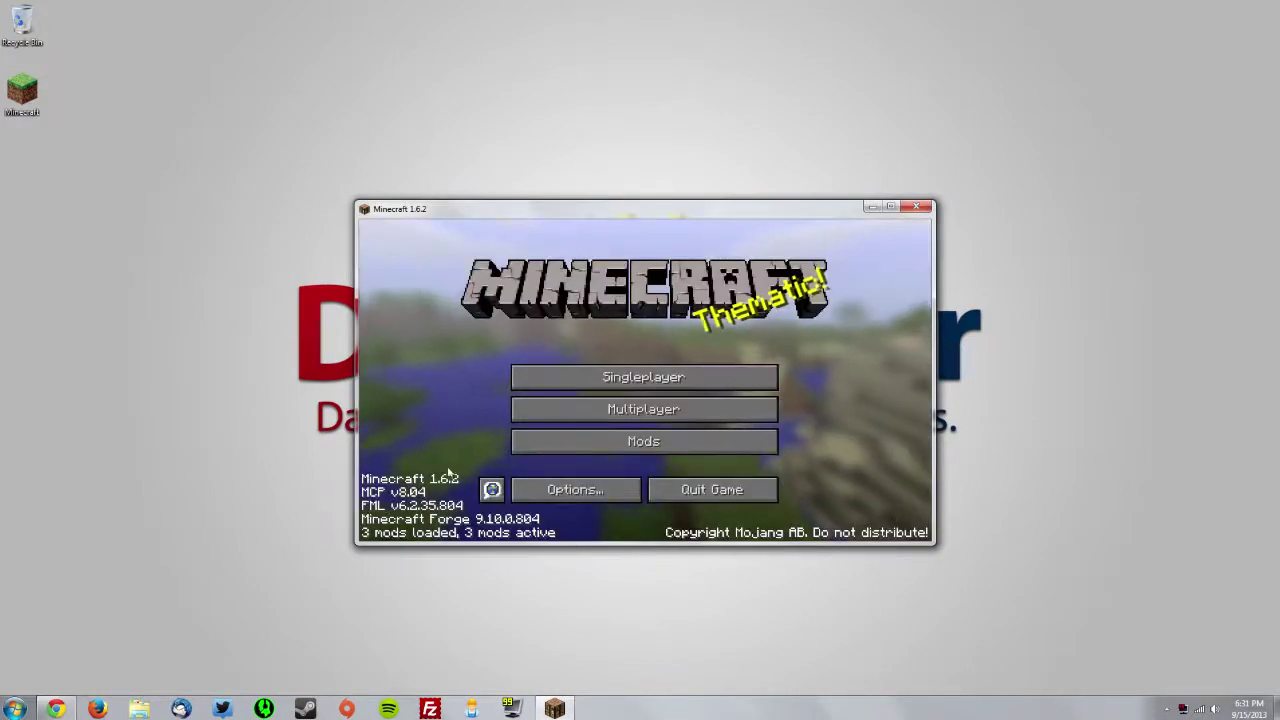
left_click(722, 490)
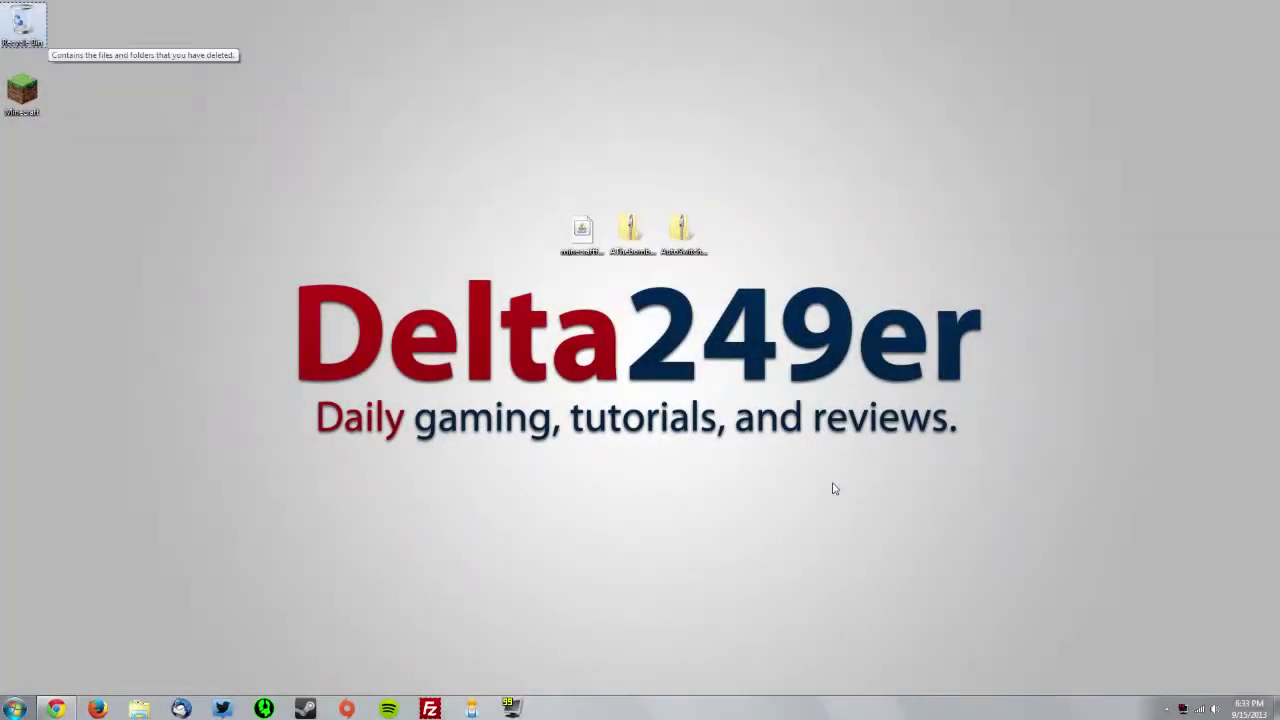
- Open the %appdata% location through the Run dialog and go into the .minecraft folder
key("super+r")
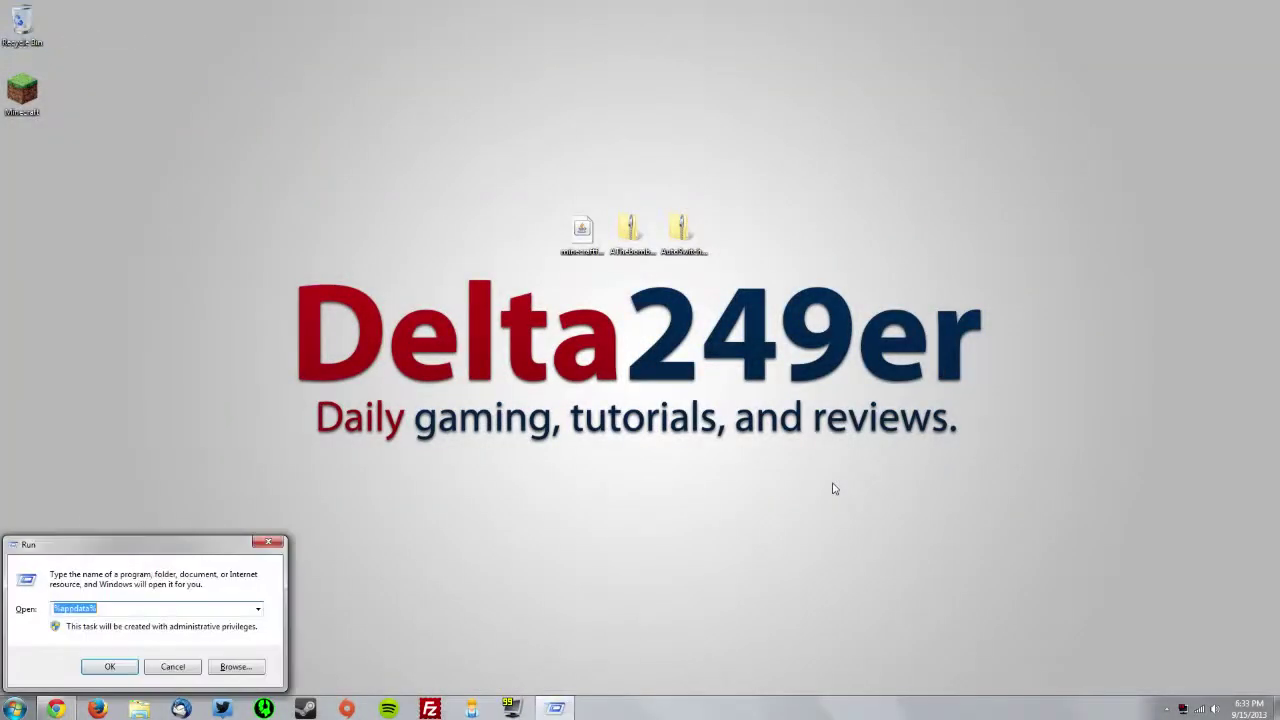
type("%appdat")
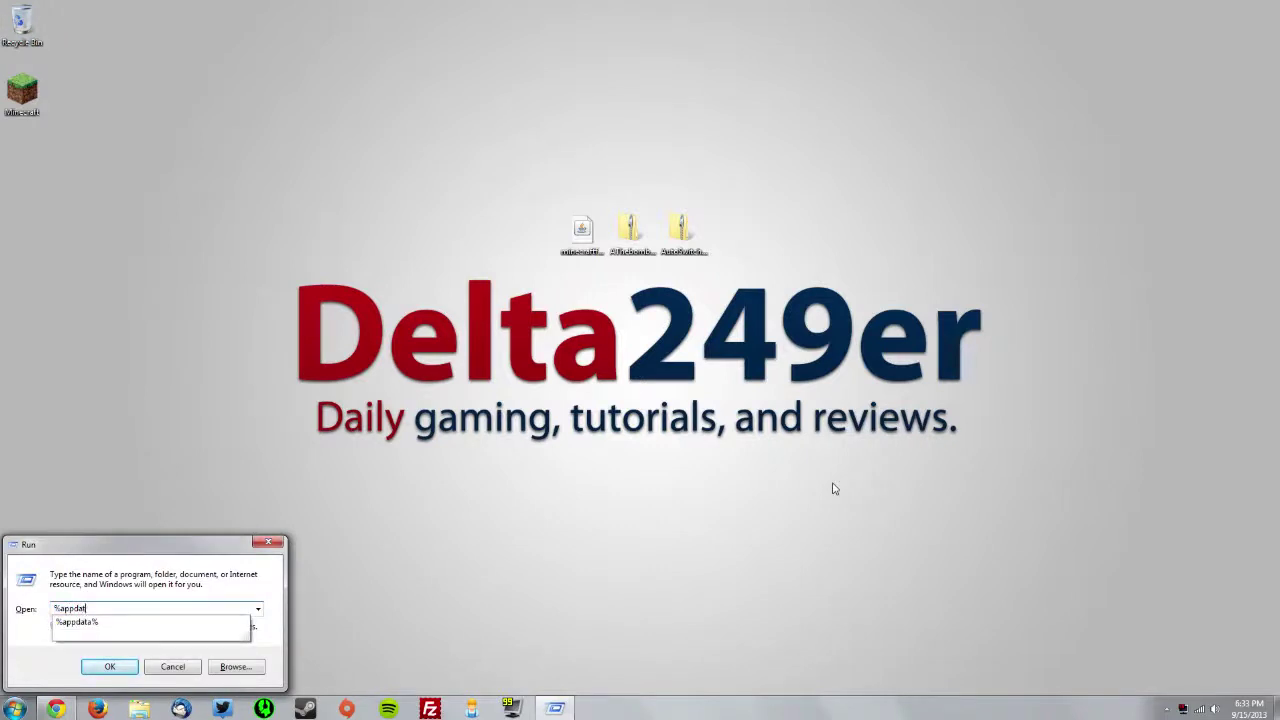
type("a%")
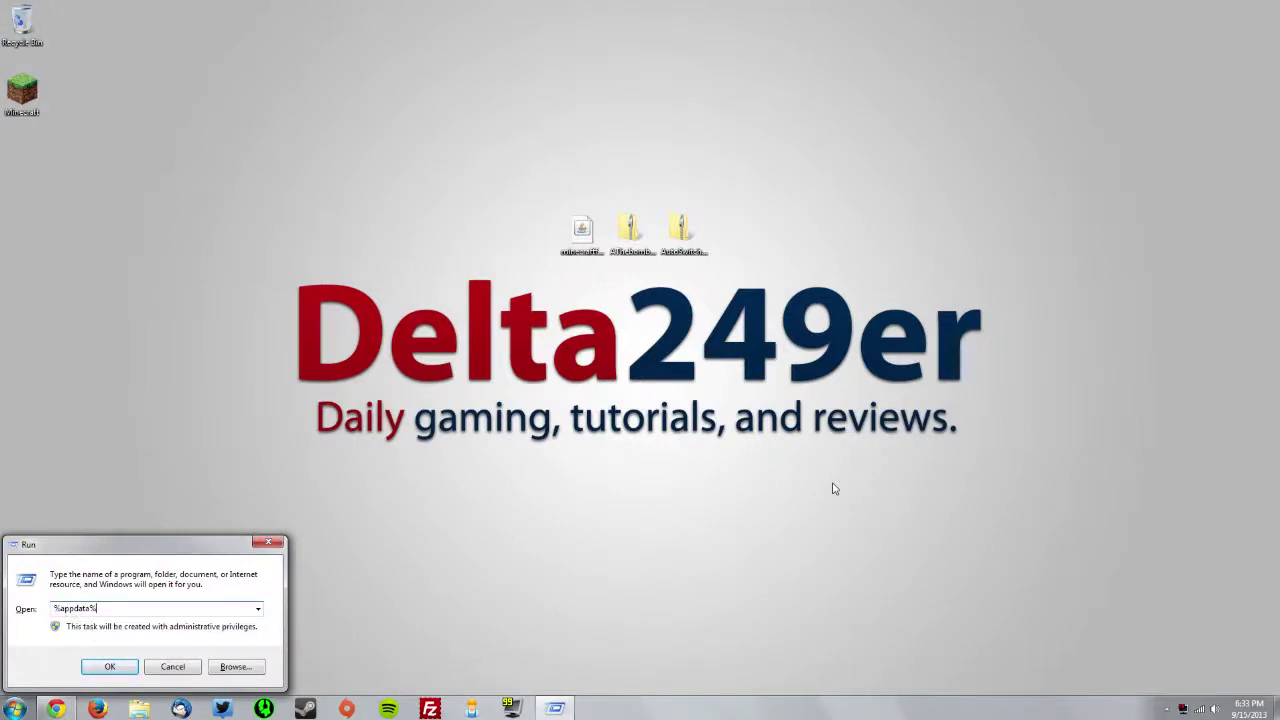
left_click(103, 666)
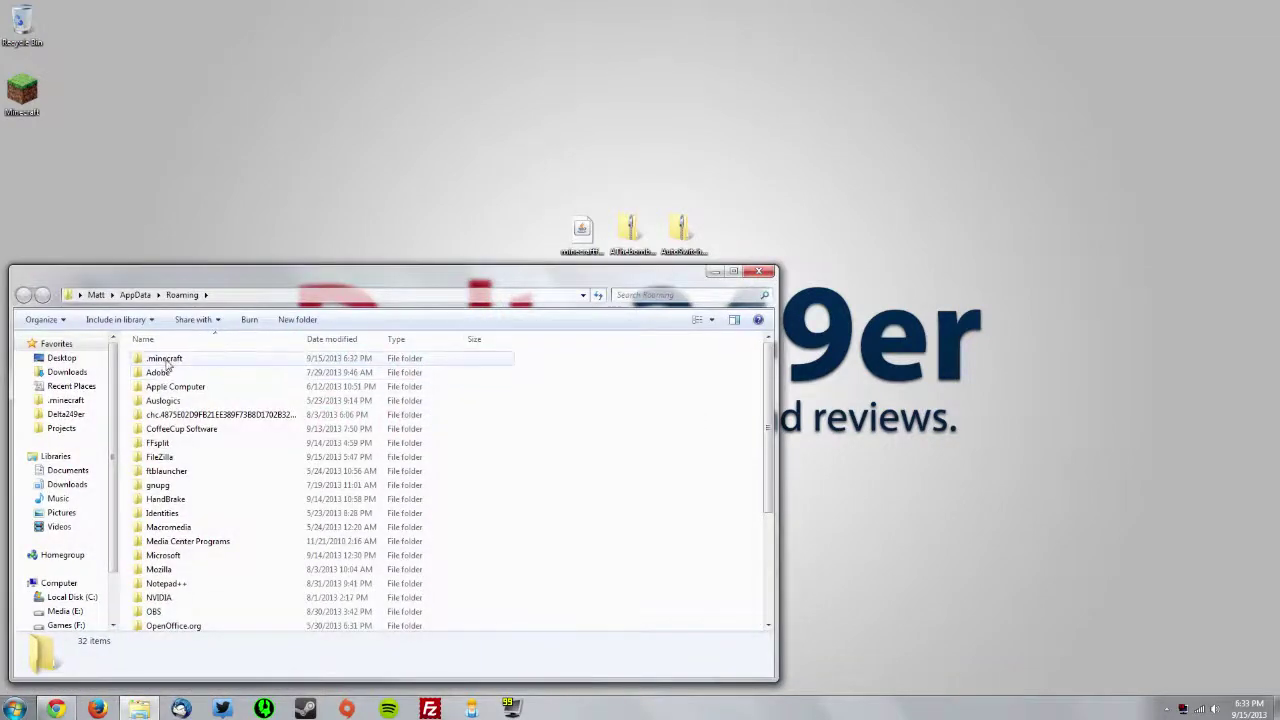
double_click(165, 359)
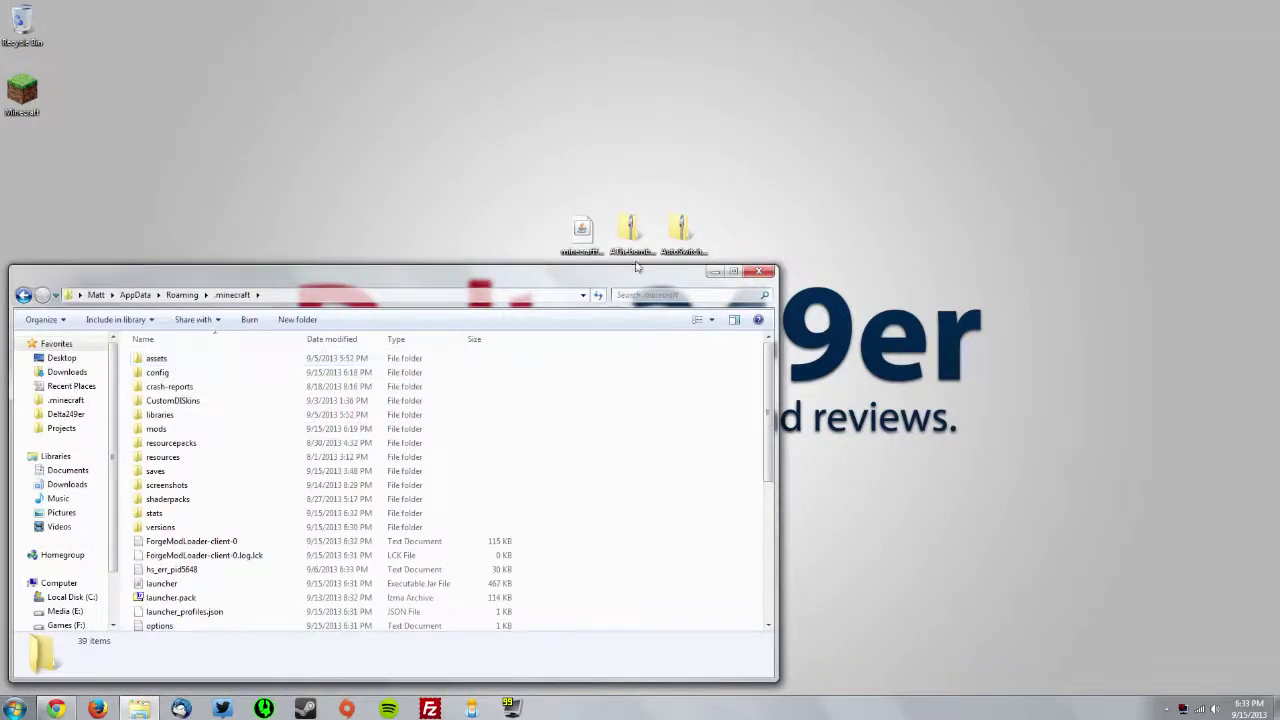
- Move the ThebombzenAPI and AutoSwitch archives from the desktop into the mods folder, and close the .minecraft window
left_click(160, 428)
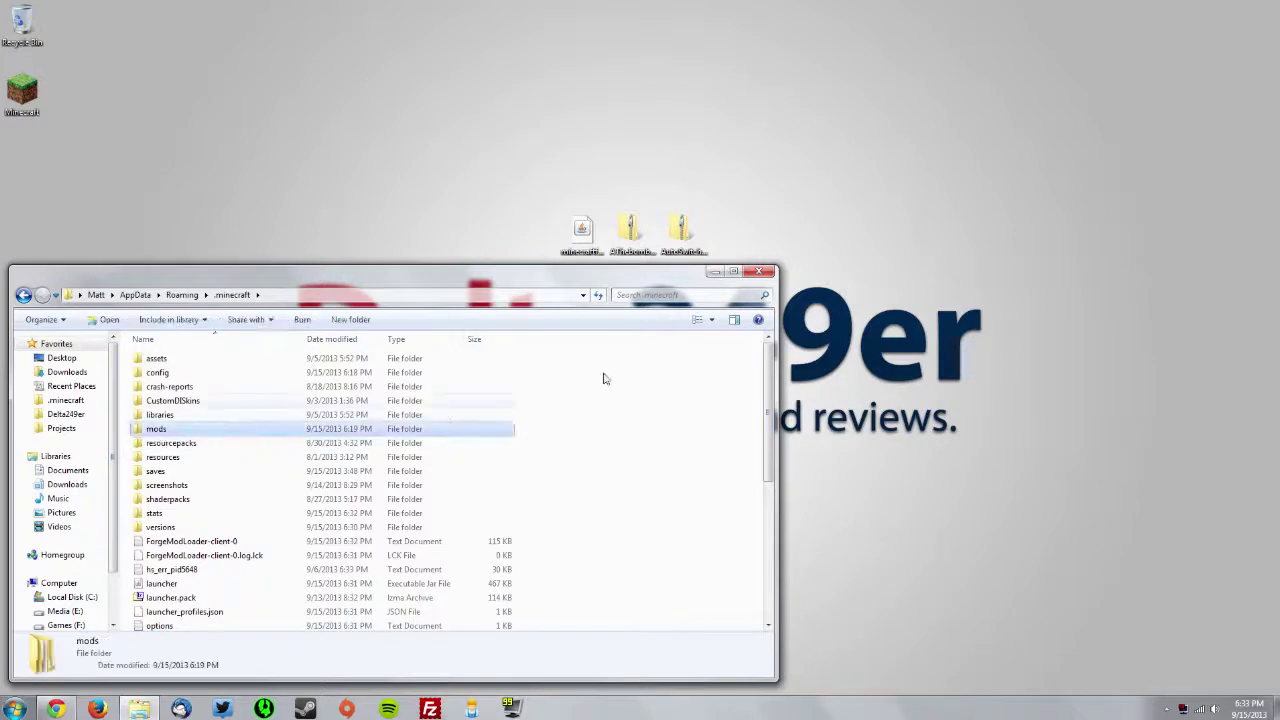
left_click(686, 238)
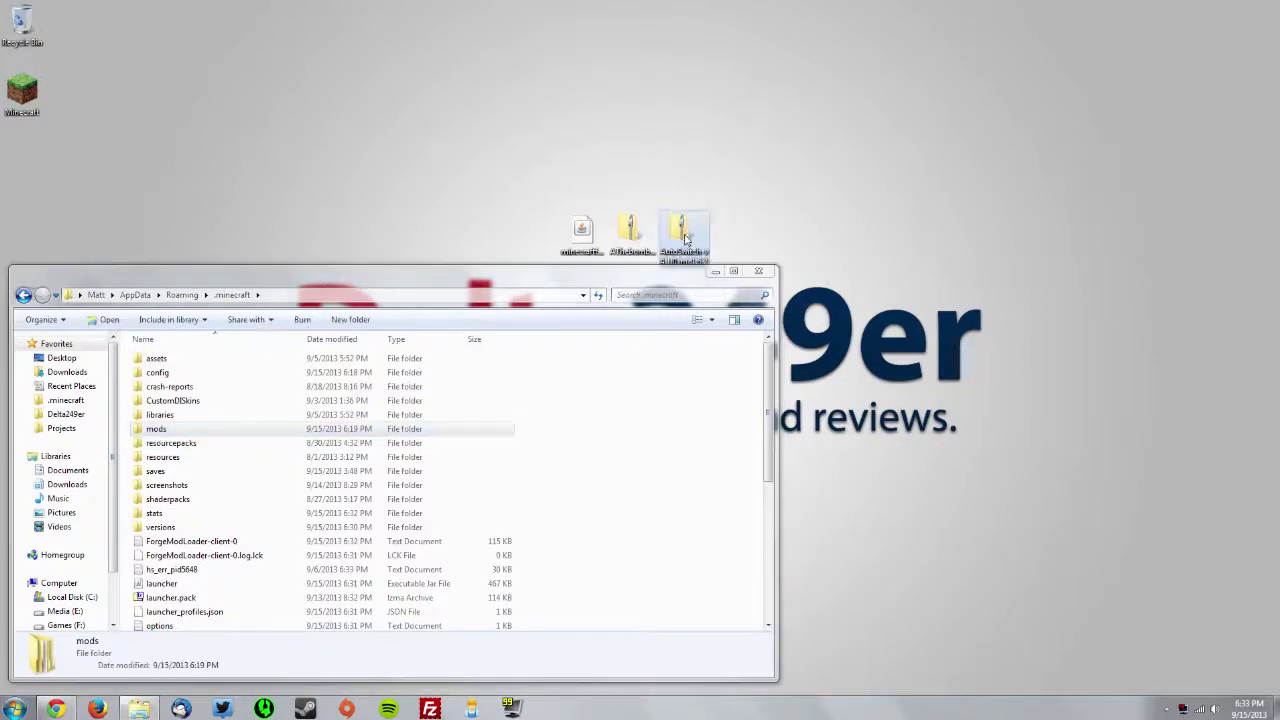
left_click(634, 238)
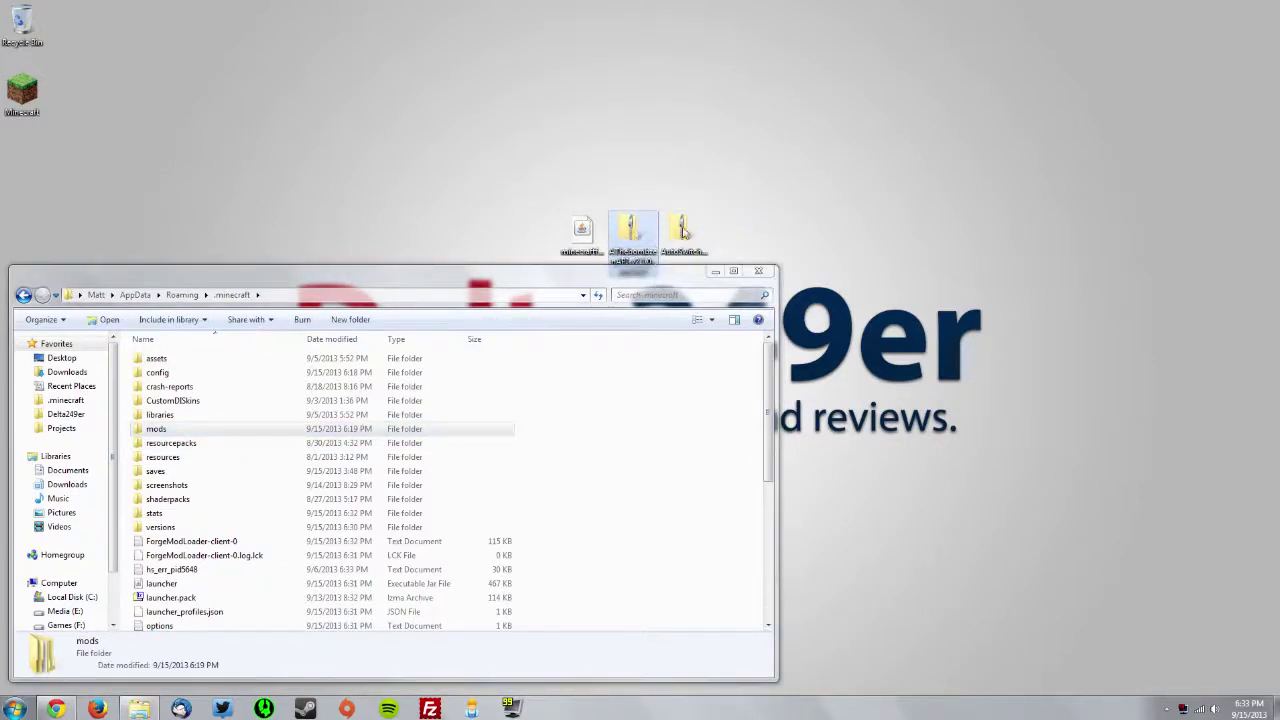
left_click(686, 234)
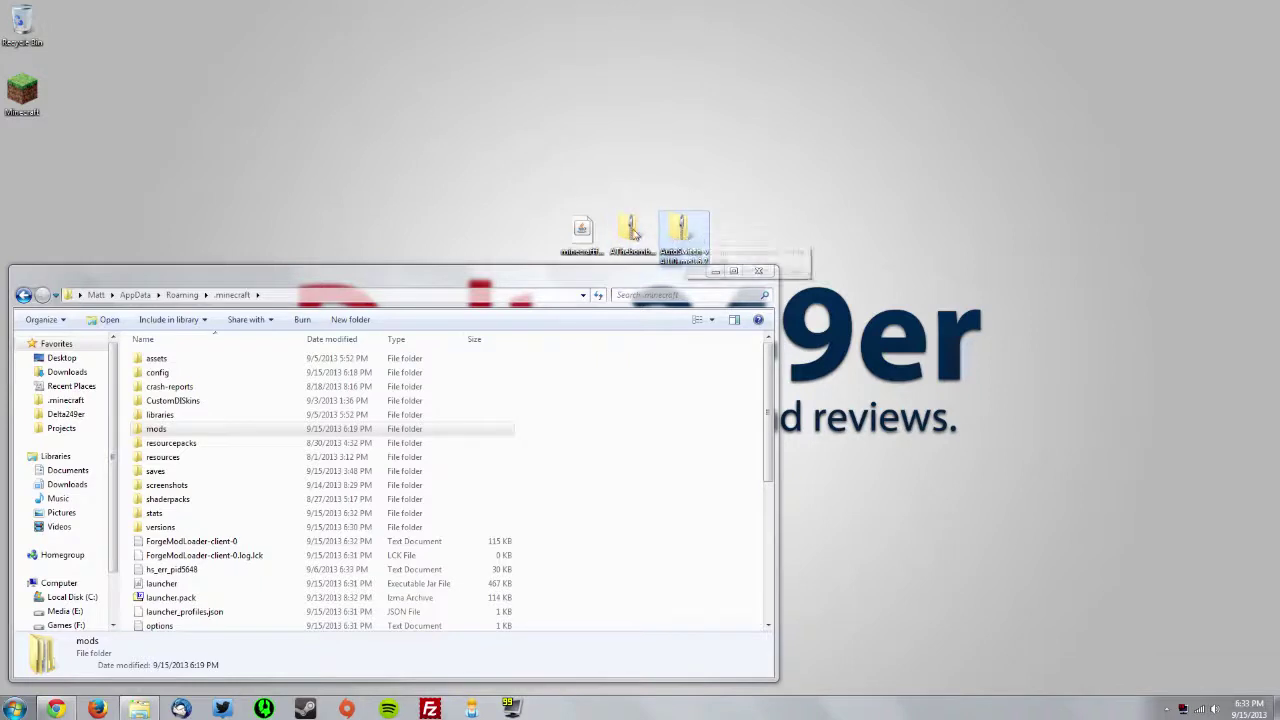
left_click(652, 241)
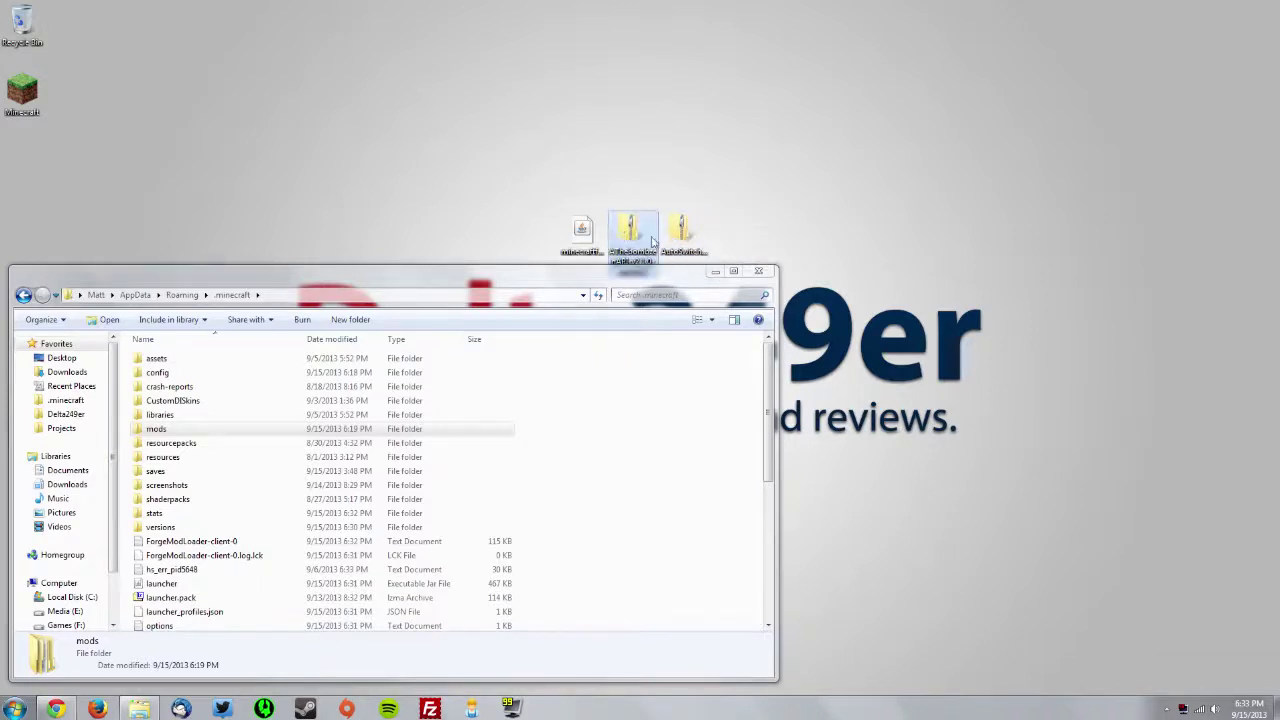
left_click(750, 230)
left_click_drag(708, 240, 175, 430)
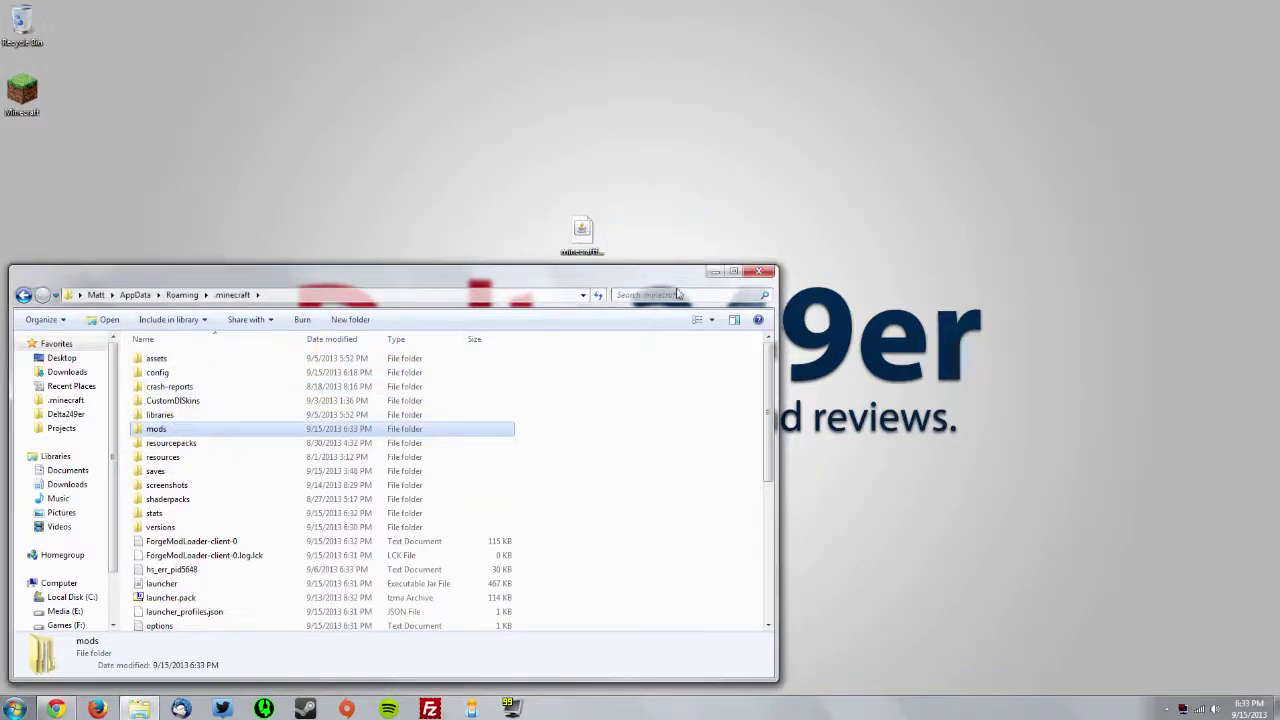
left_click(760, 272)
- Launch Minecraft with the Forge profile, check the loaded mods in the Mod List, and leave the list
double_click(22, 90)
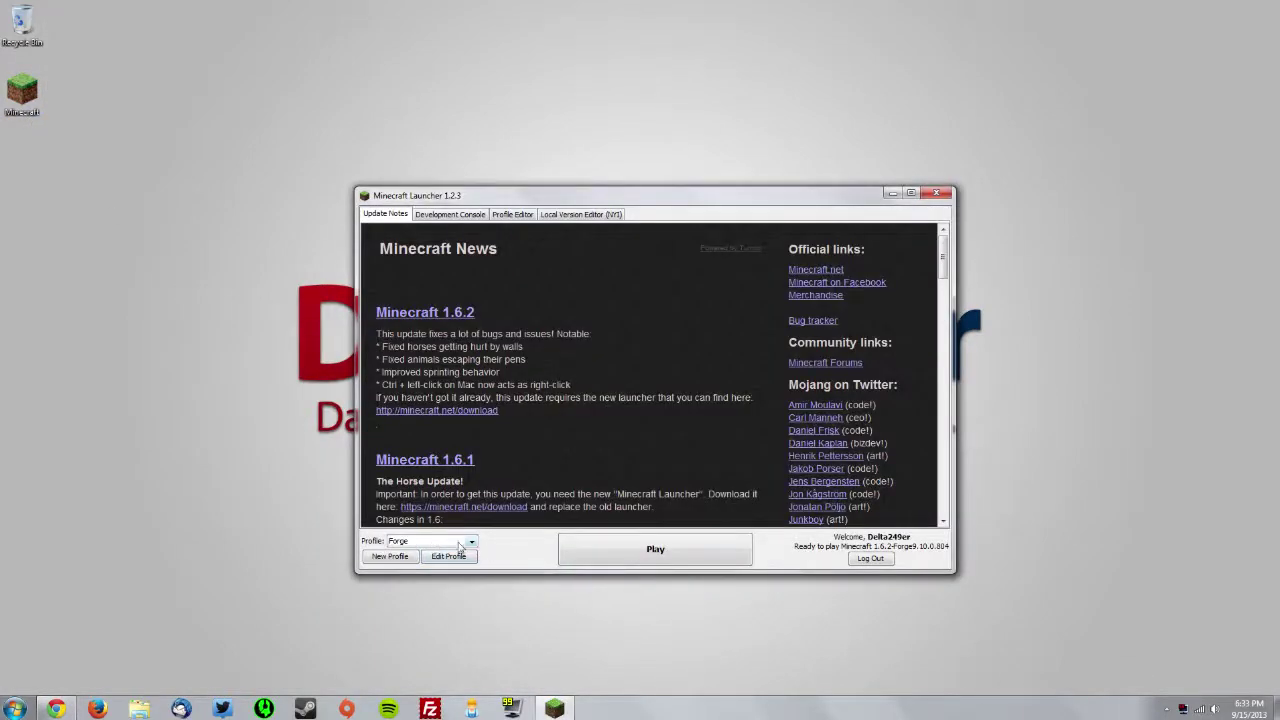
left_click(638, 559)
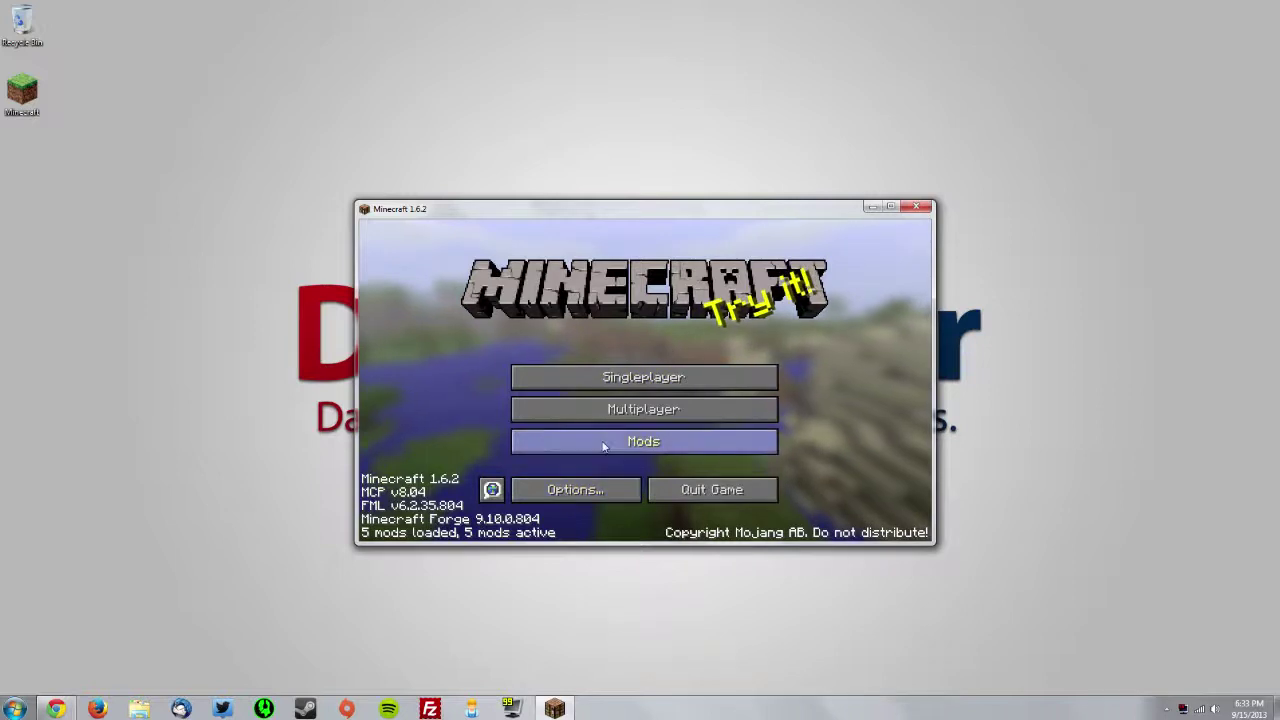
left_click(640, 443)
left_click(416, 432)
left_click(404, 395)
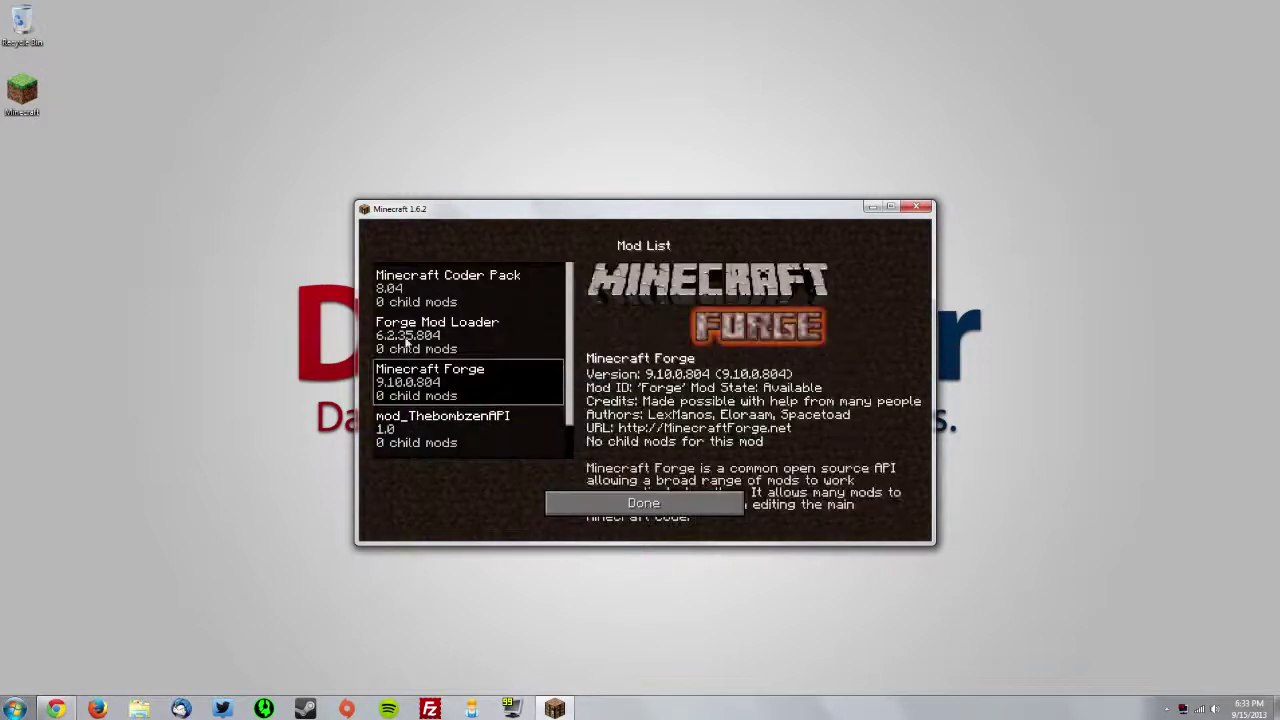
scroll(431, 440, "down", 2)
left_click(414, 423)
left_click(414, 385)
left_click(598, 500)
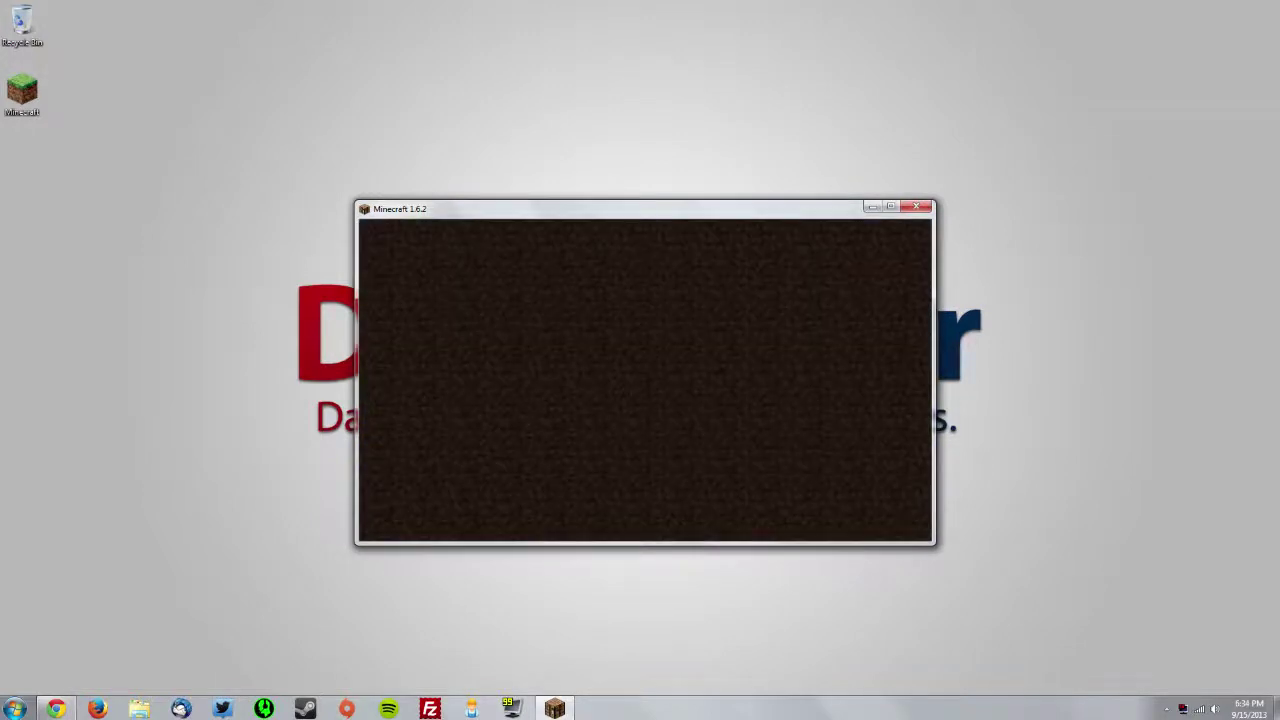
- Select the Diamond Axe in the hotbar and chop the wooden blocks of the village house
scroll(645, 380, "down", 2)
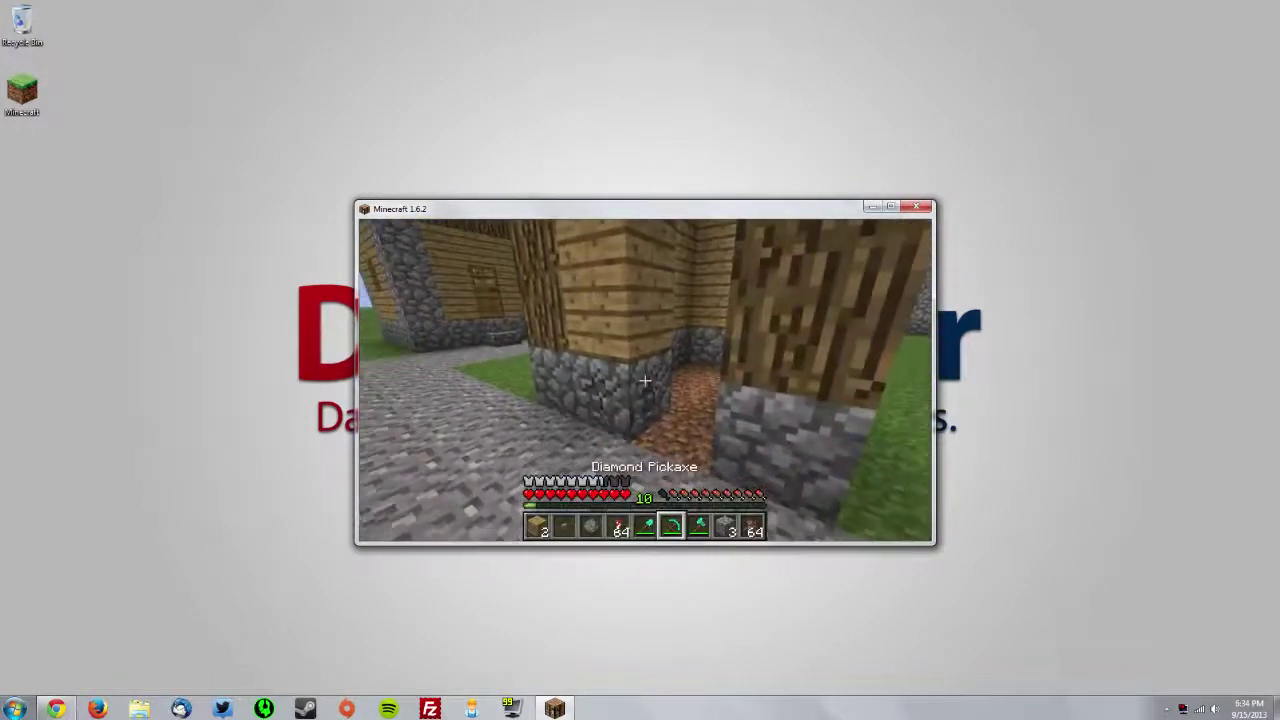
scroll(645, 380, "down", 1)
left_click(645, 380)
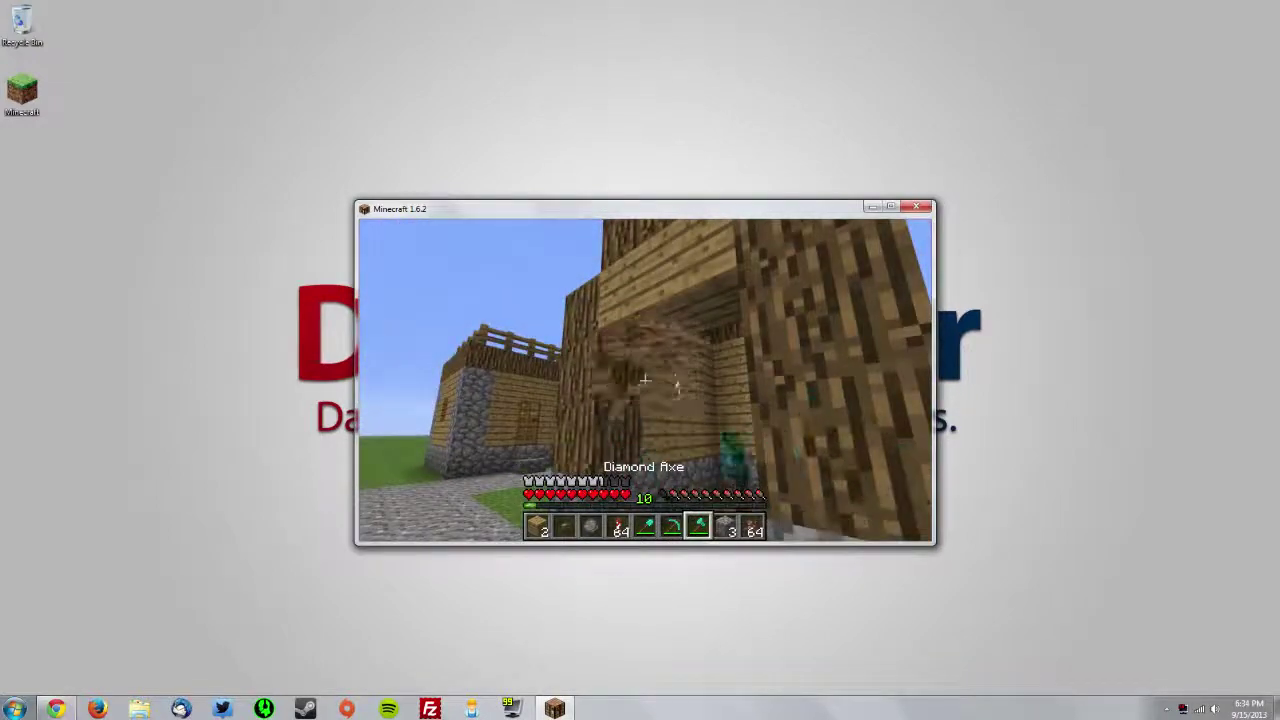
key("w")
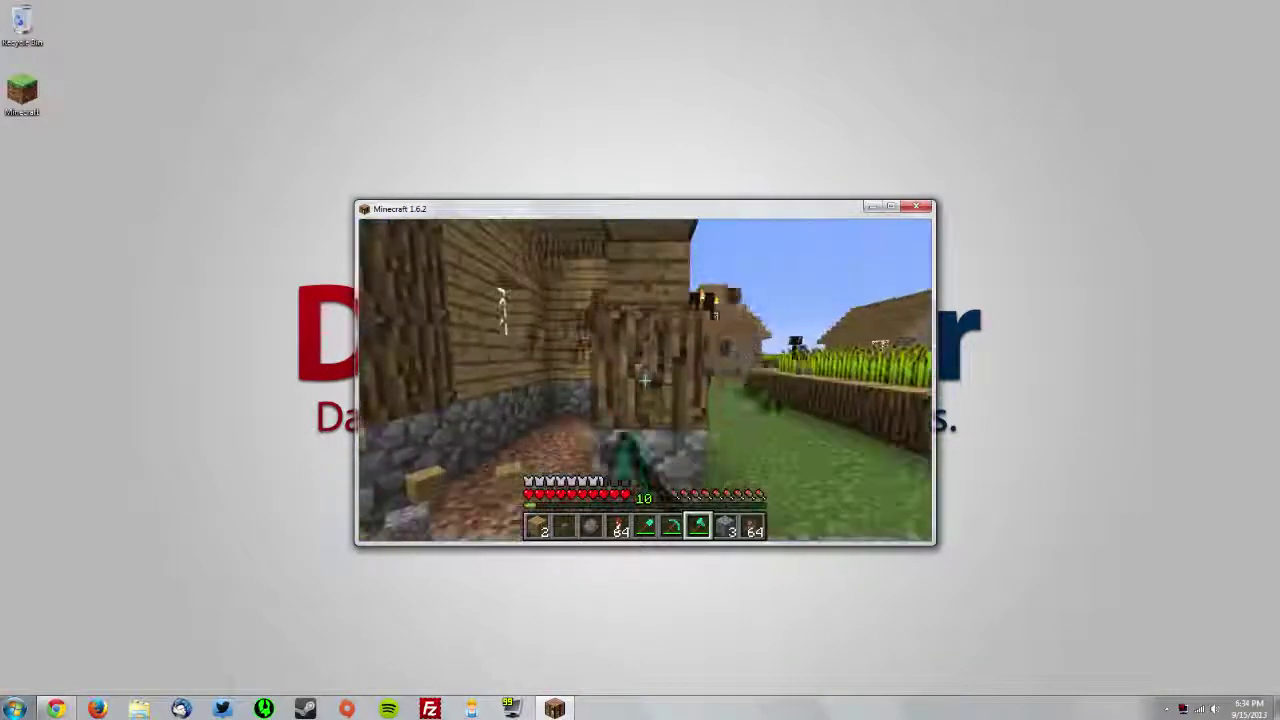
- Hold the Firework Rocket and walk through the village past the wheat field toward the green slime
scroll(645, 380, "up", 3)
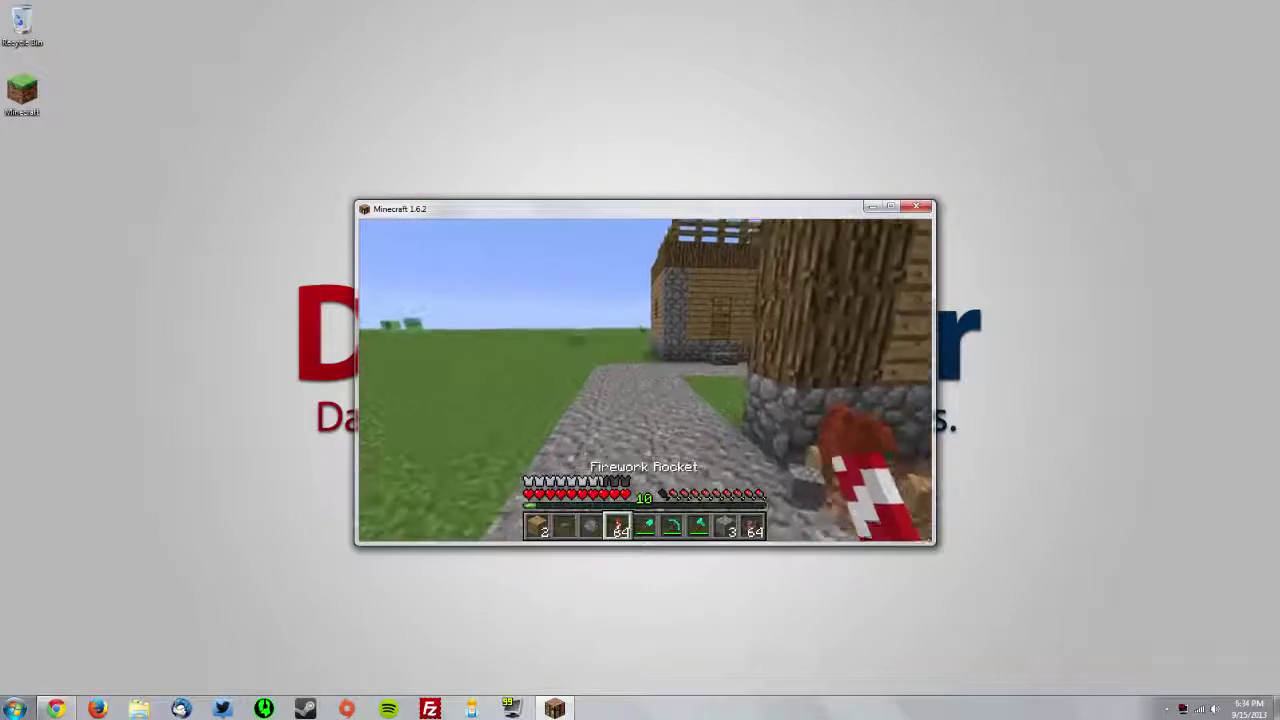
key("e")
key("e")
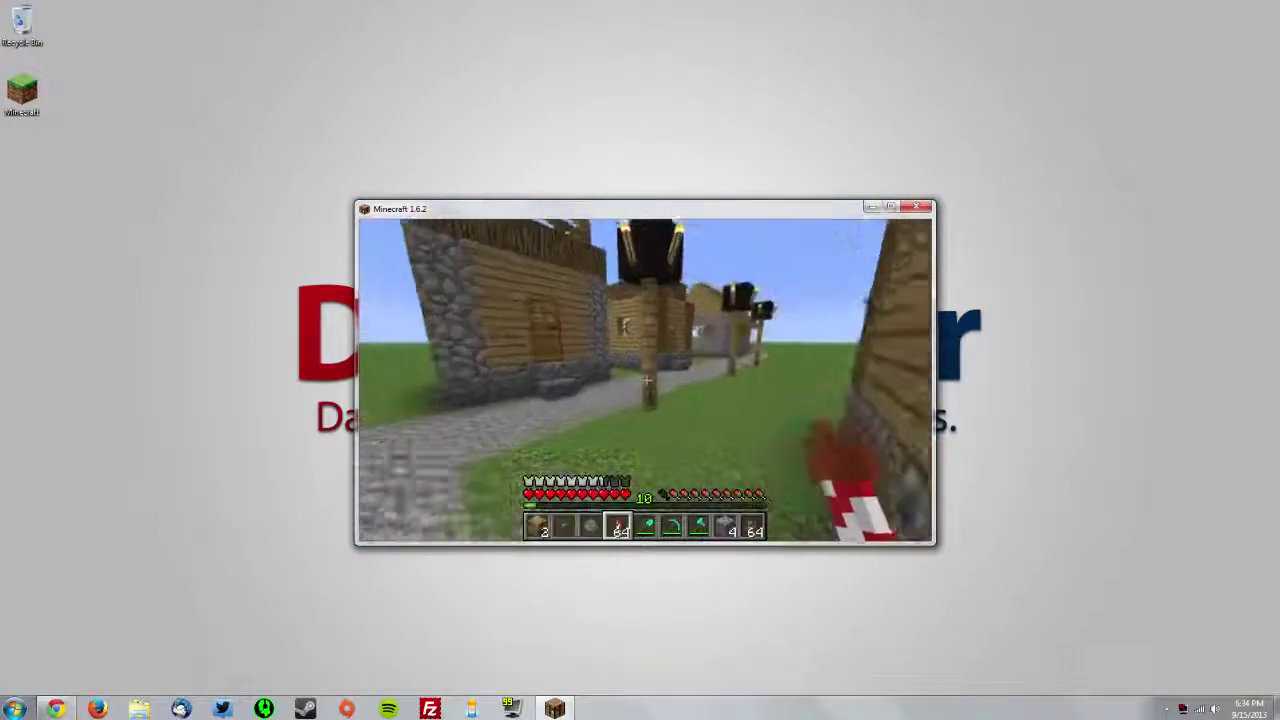
key("w")
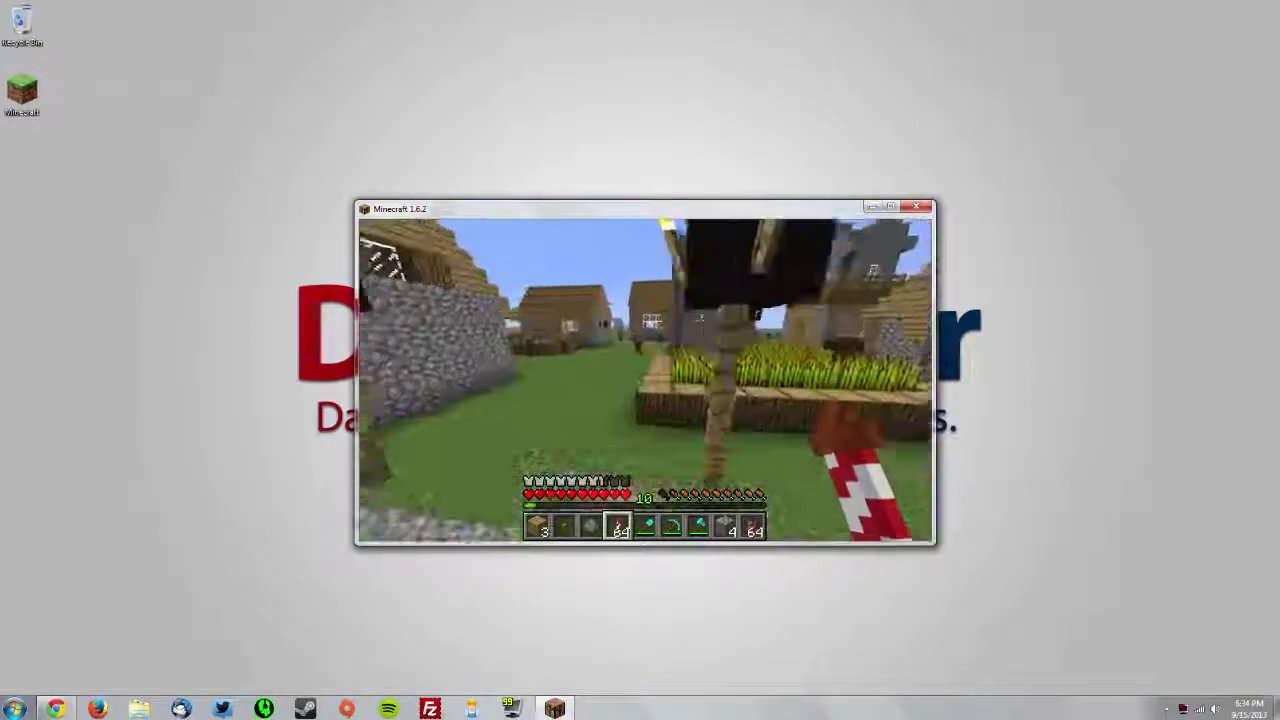
key("w")
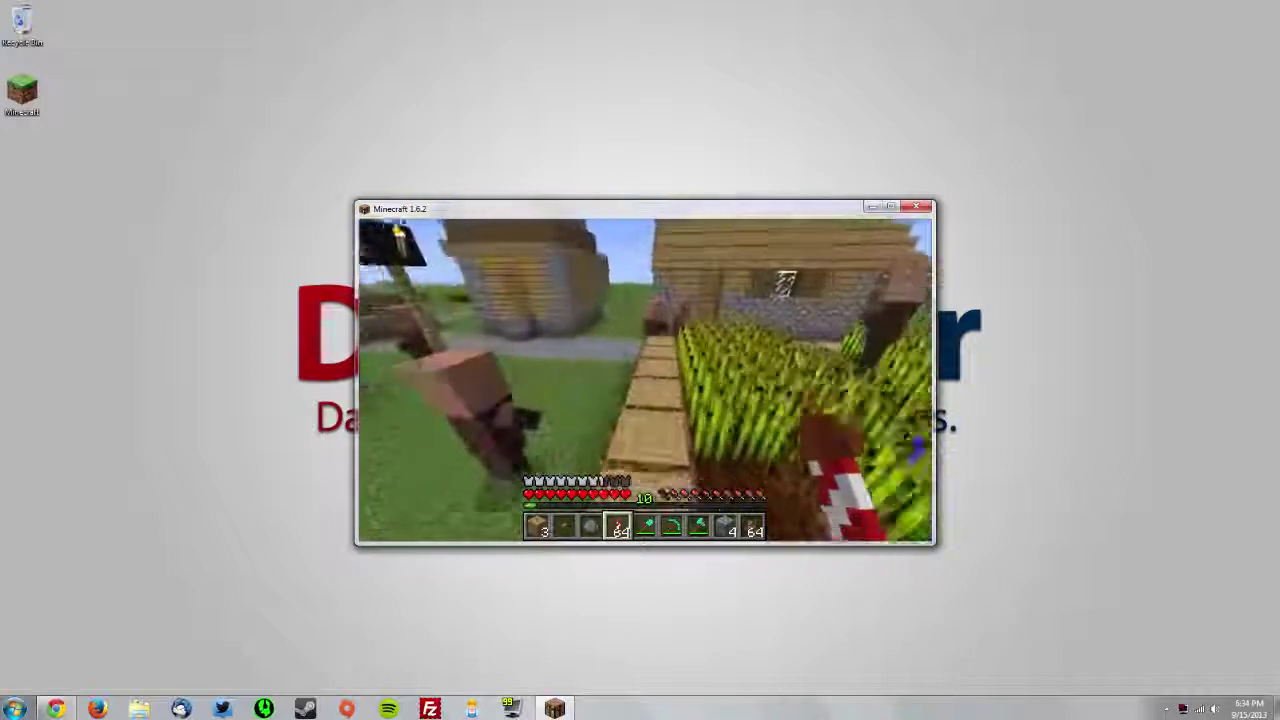
key("w")
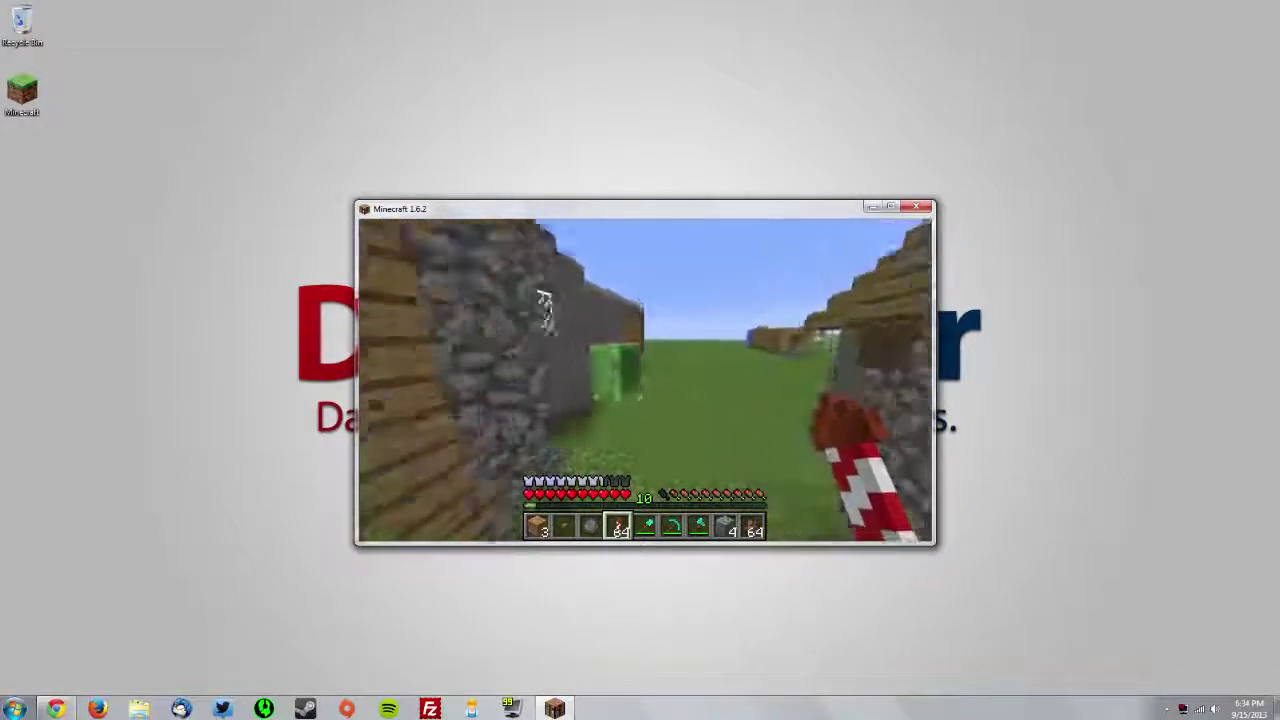